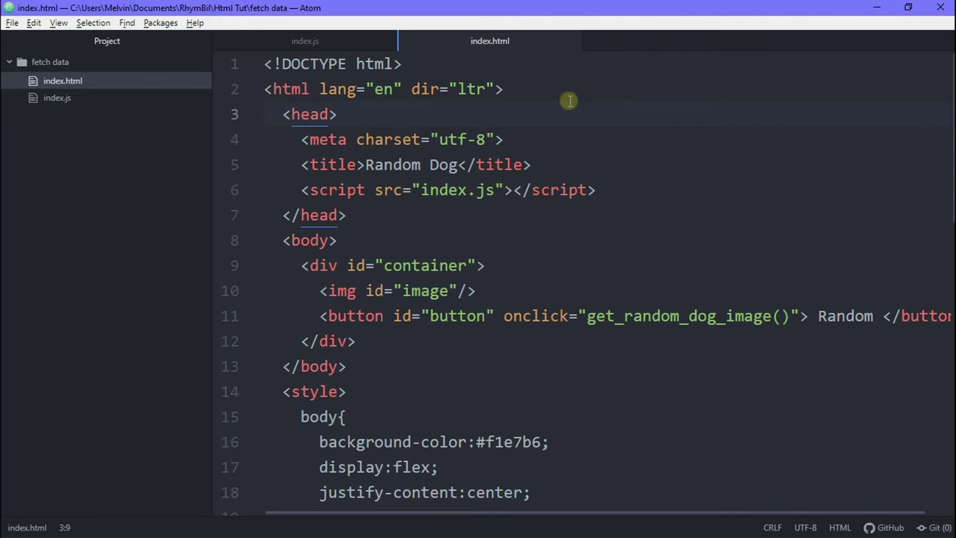
scroll(570, 104, down, 1)
scroll(561, 120, down, 1)
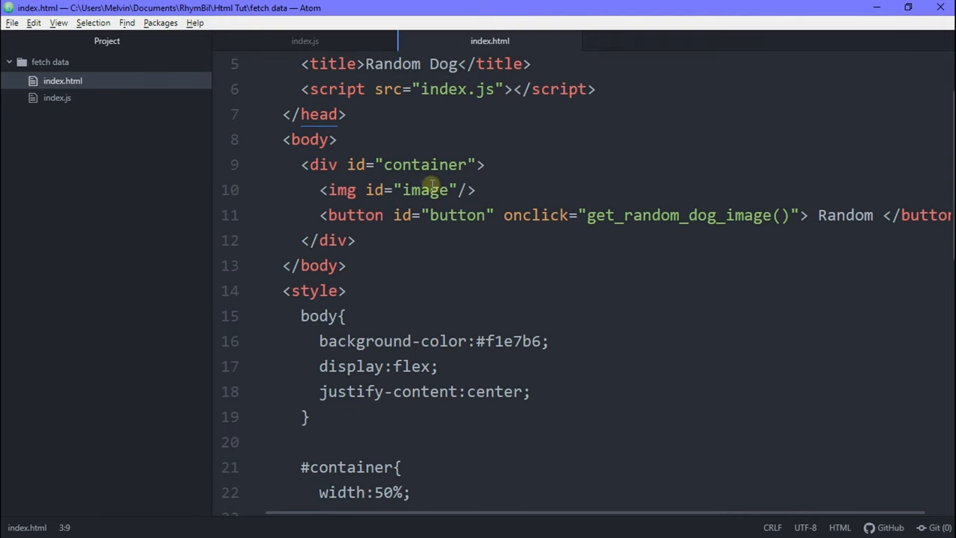
drag(404, 190, 476, 189)
- Define an empty get_random_dog_image function in index.js, named after the button's onclick handler
click(471, 215)
click(650, 215)
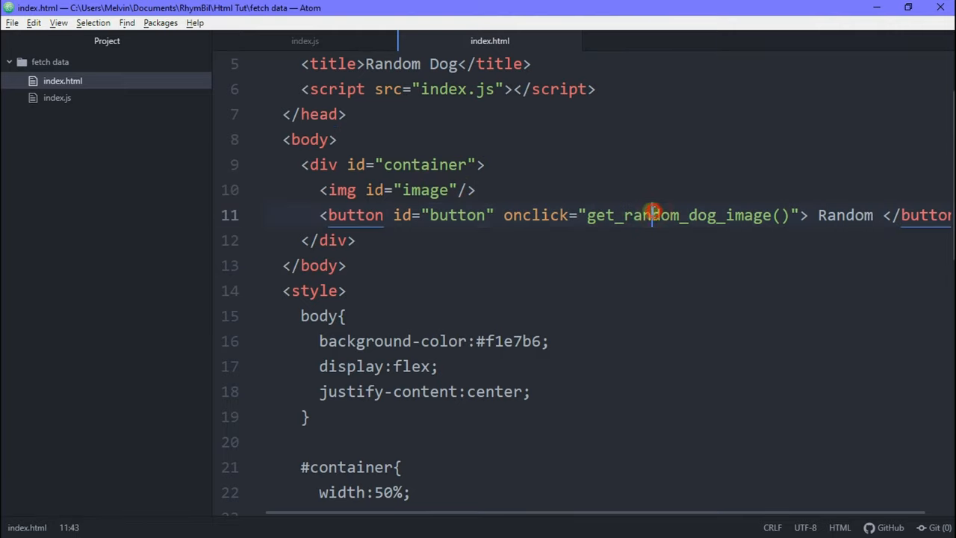
scroll(561, 248, down, 1)
scroll(561, 249, down, 3)
scroll(561, 249, down, 3)
scroll(557, 251, down, 3)
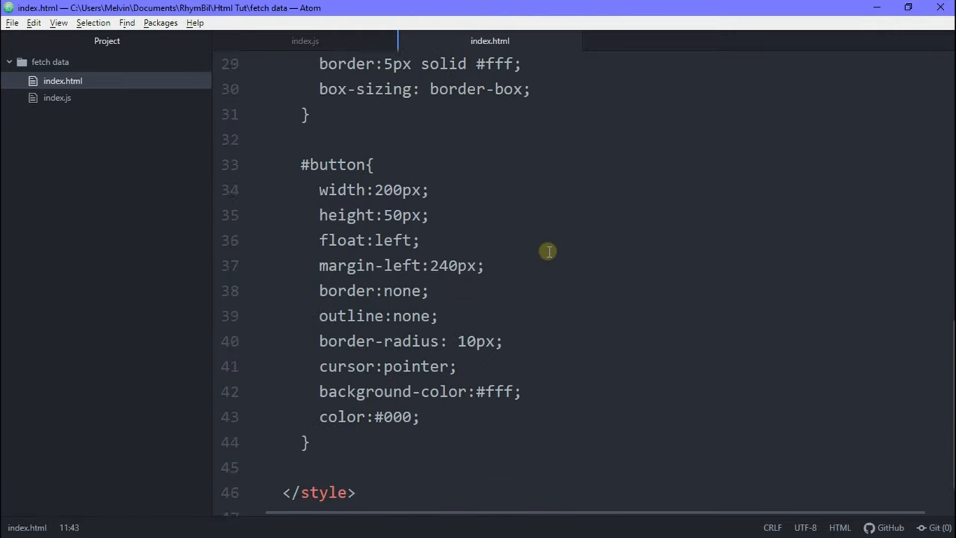
scroll(553, 253, down, 2)
scroll(550, 253, up, 3)
scroll(551, 253, up, 6)
scroll(553, 258, up, 1)
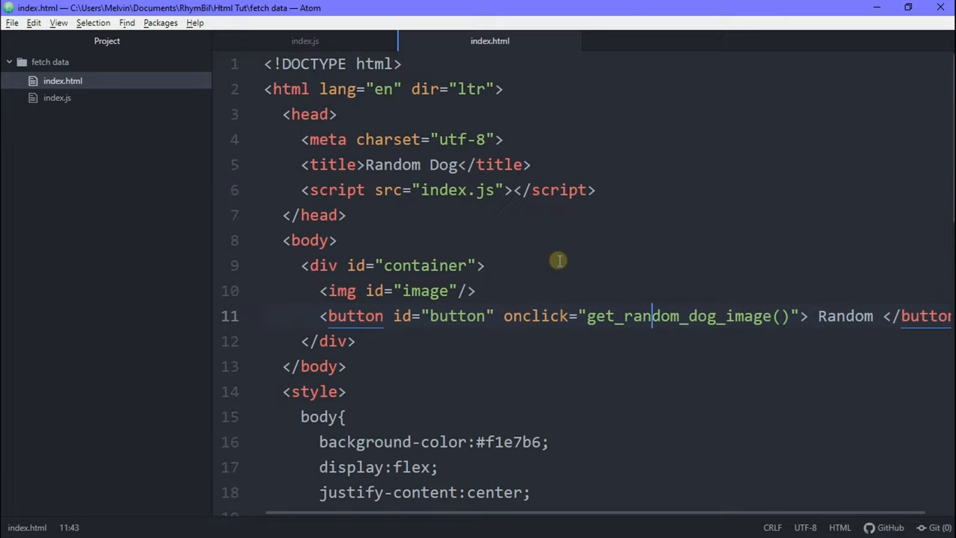
double_click(655, 314)
key(ctrl+c)
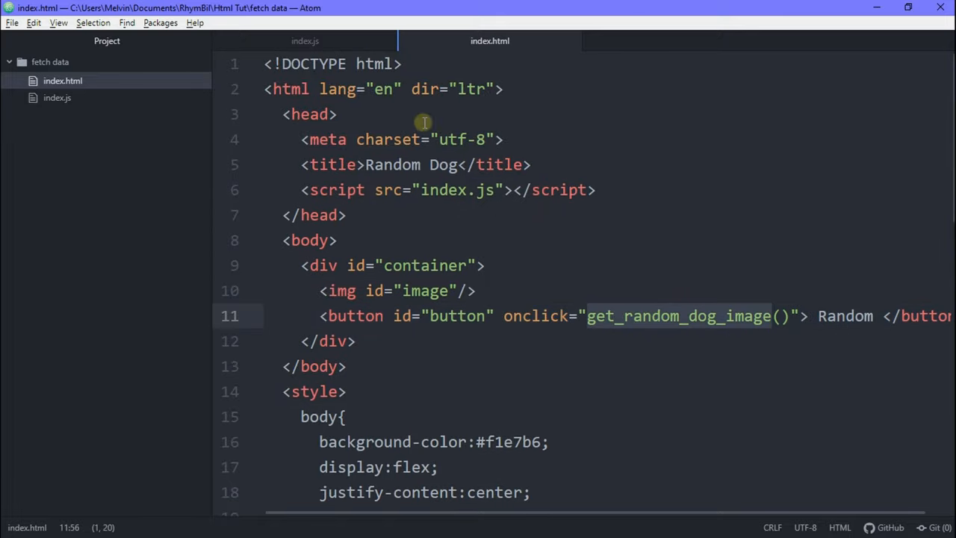
click(348, 41)
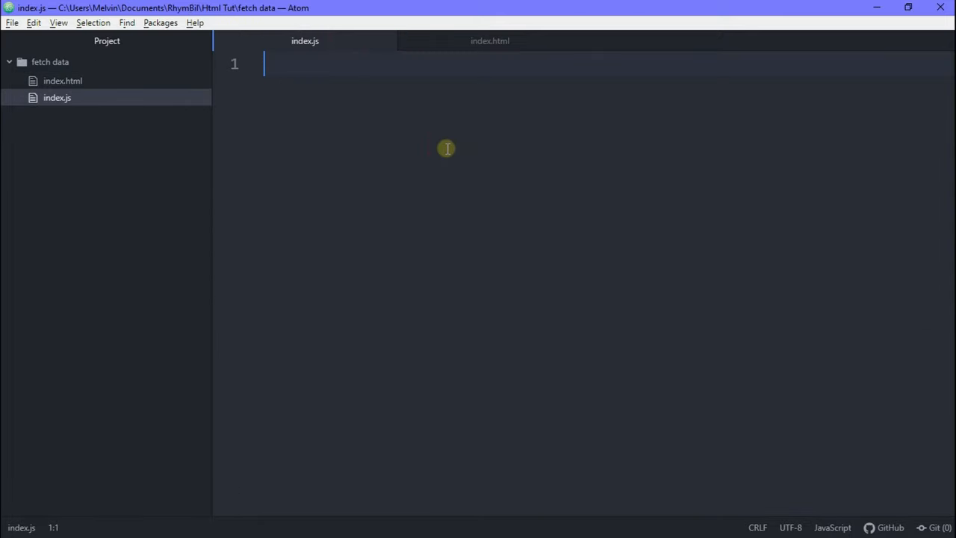
text(function)
key(ctrl+backslash)
key(ctrl+v)
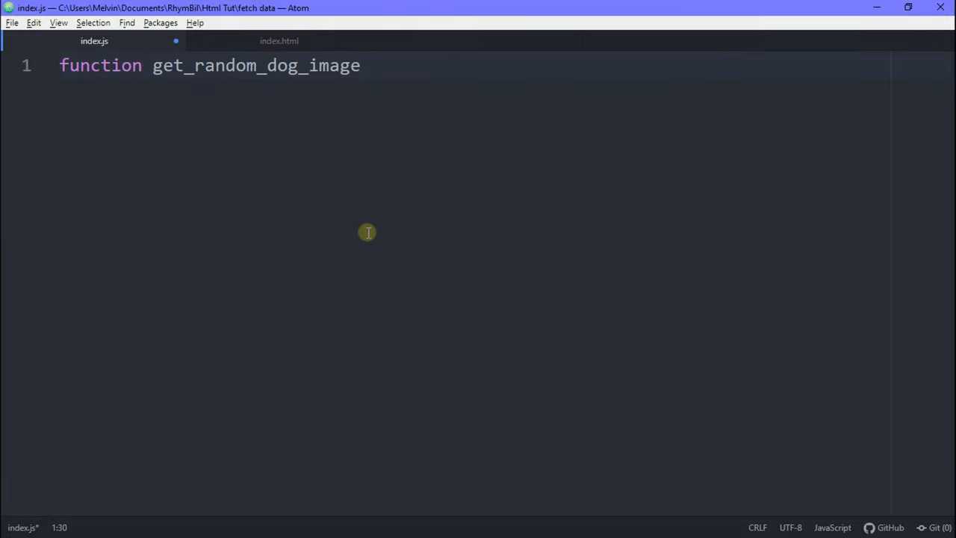
text({)
key(Return)
key(Return)
key(Return)
key(Return)
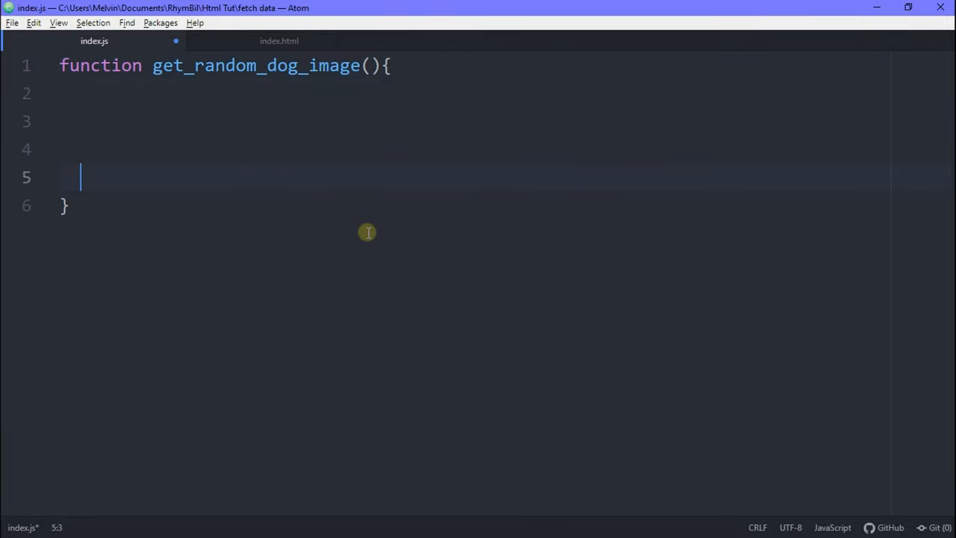
key(Return)
click(370, 121)
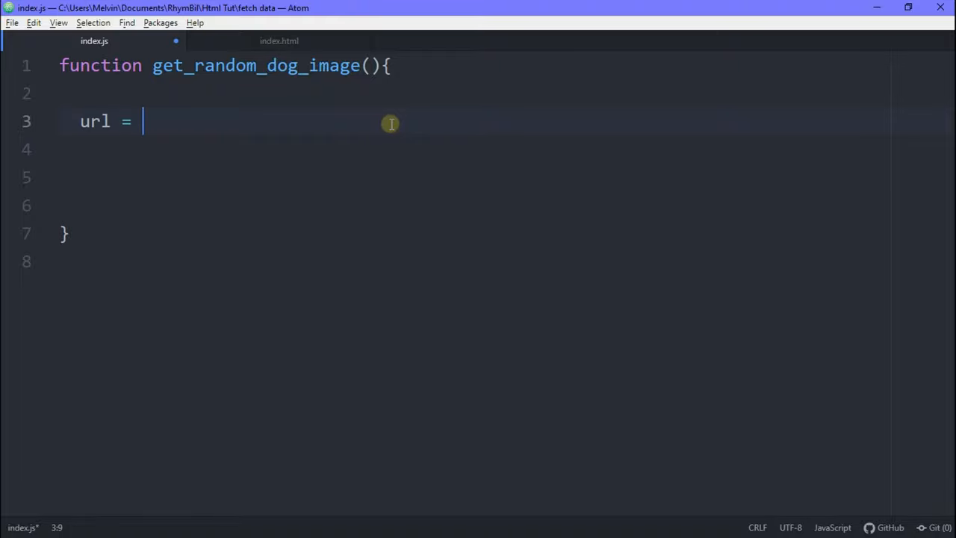
text(")
- In Chrome, inspect the dog.ceo random-image JSON and select the full API address
key(alt+Tab)
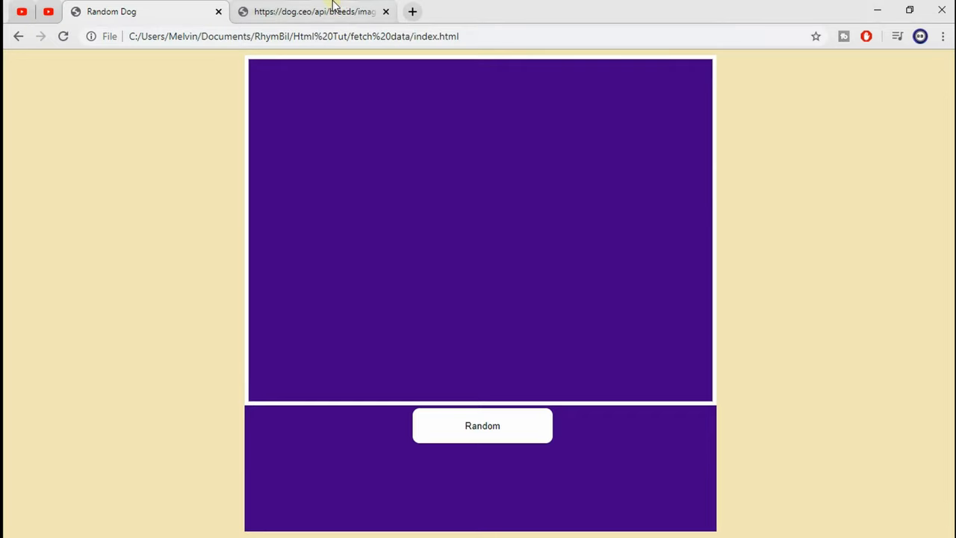
click(325, 12)
drag(303, 36, 202, 36)
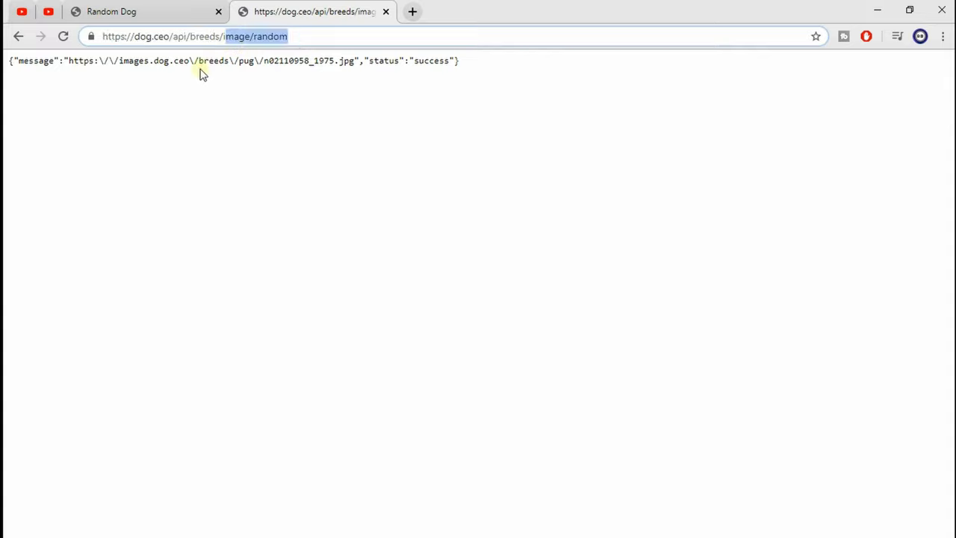
click(241, 66)
drag(261, 66, 364, 71)
click(366, 71)
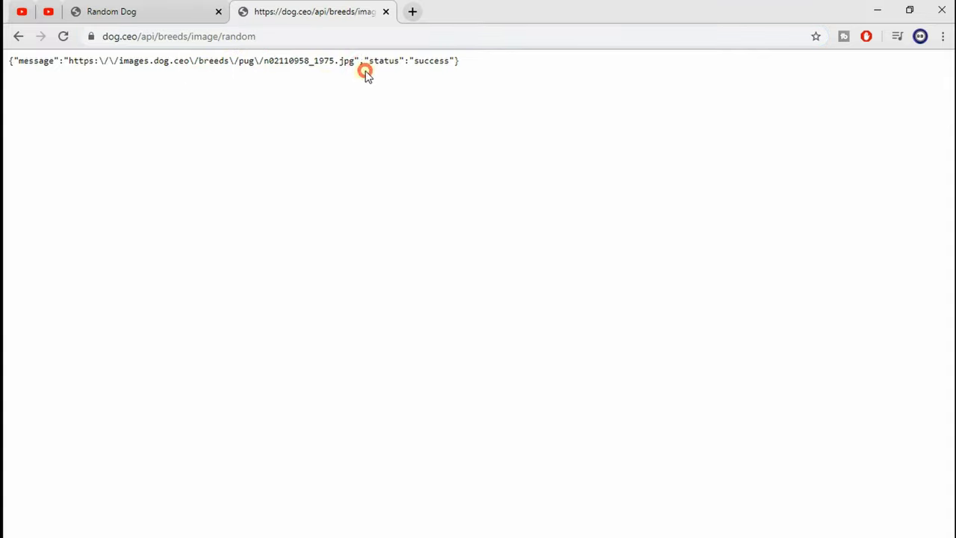
click(318, 49)
- Paste the dog.ceo random-image API address into the url string
key(ctrl+c)
key(alt+Tab)
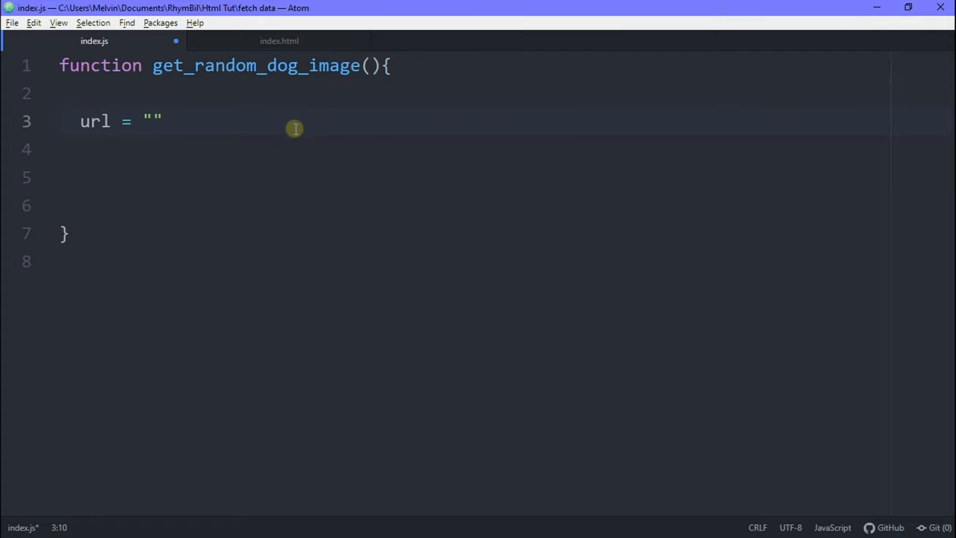
key(ctrl+v)
click(633, 122)
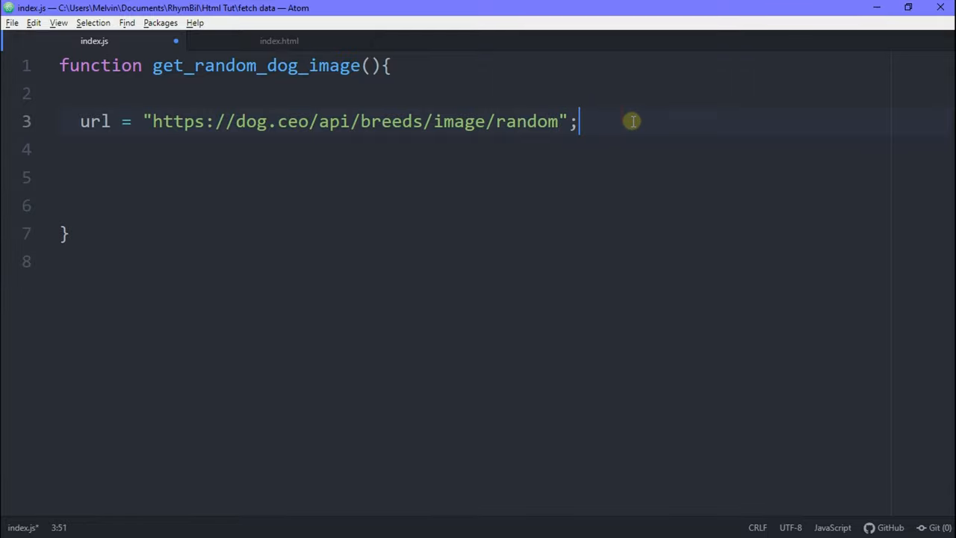
key(Return)
key(Return)
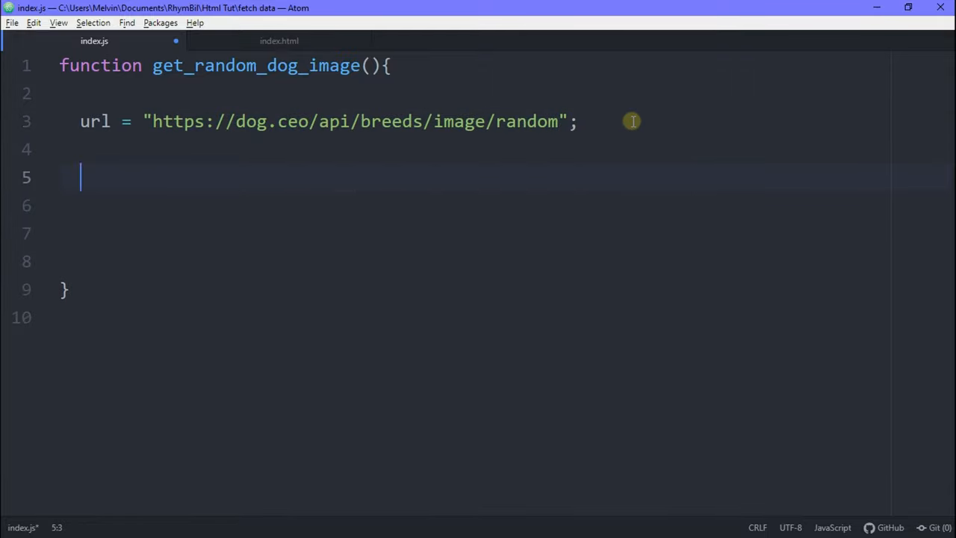
text(fetch()
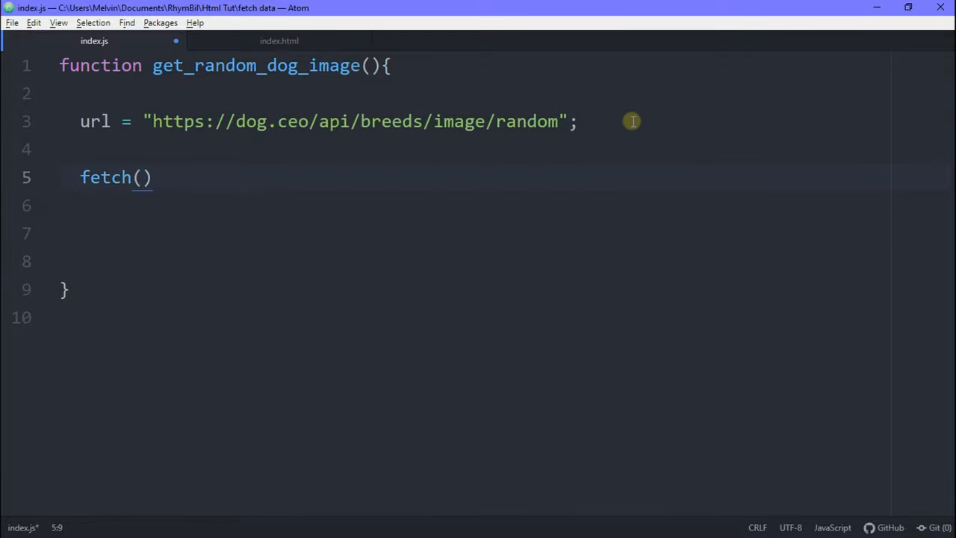
text(url)
- Add fetch(url).then(function(response){ console.log(response) }) and save index.js
key(Return)
text(.then()
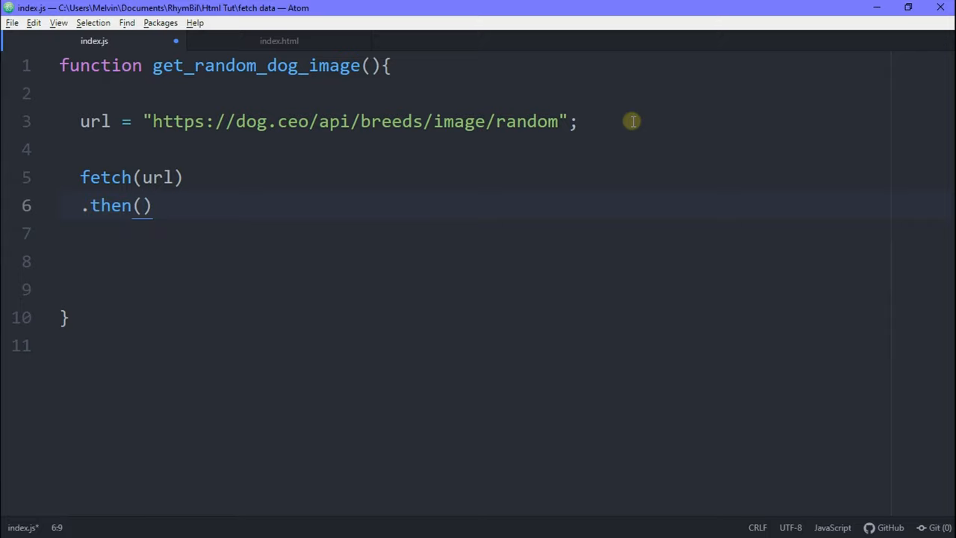
text(function)
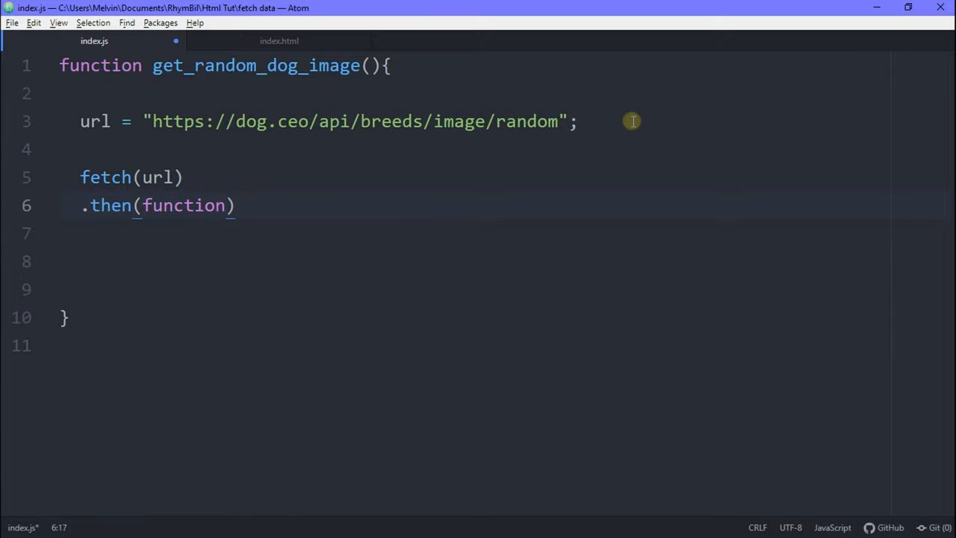
text((){)
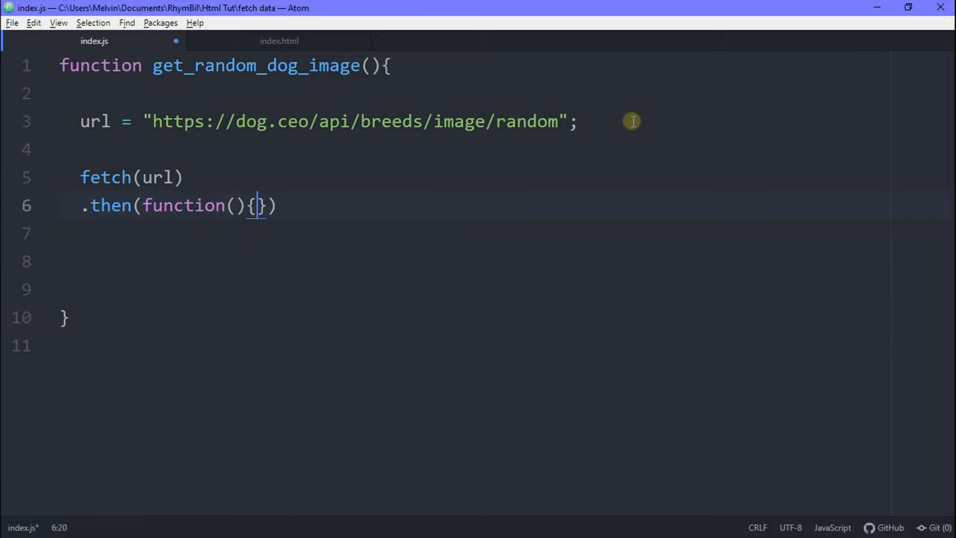
key(Return)
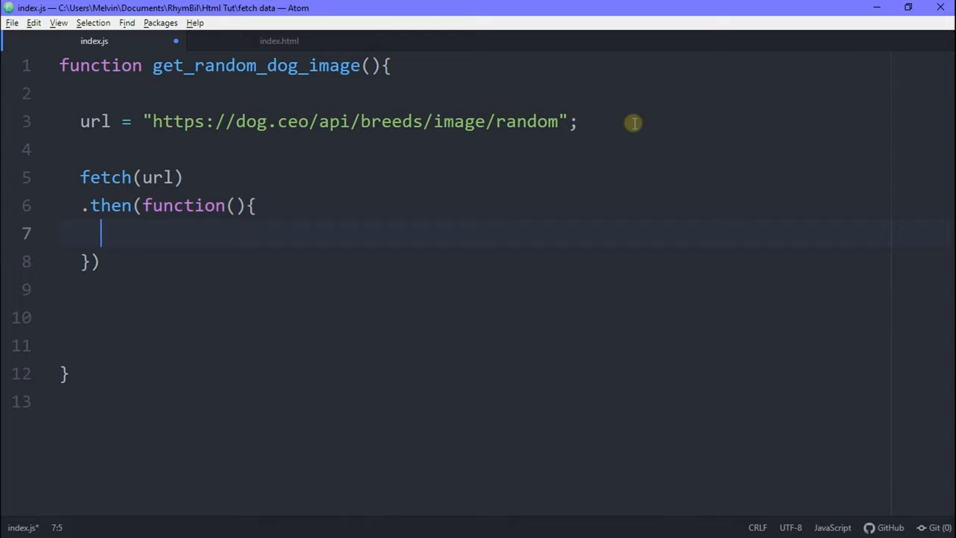
click(236, 205)
text(respons)
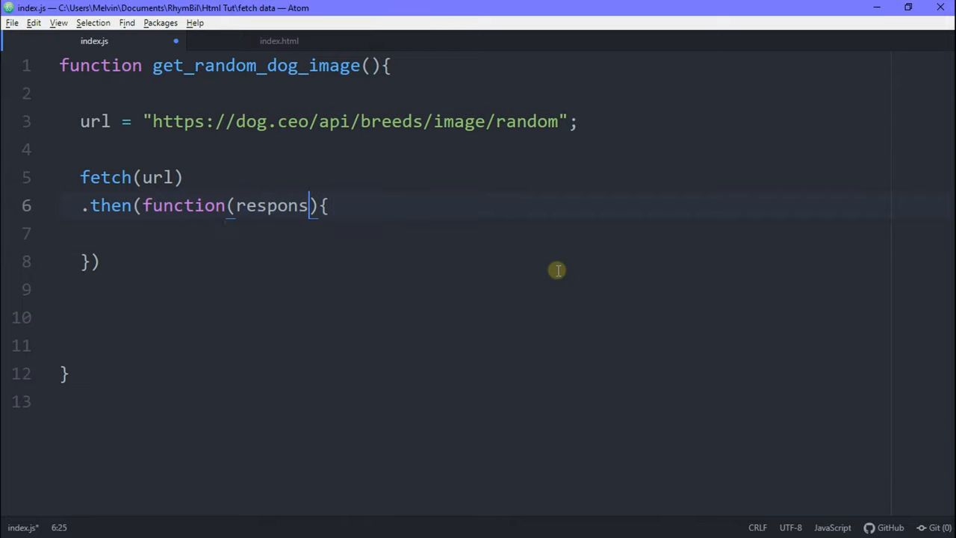
text(e)
click(331, 231)
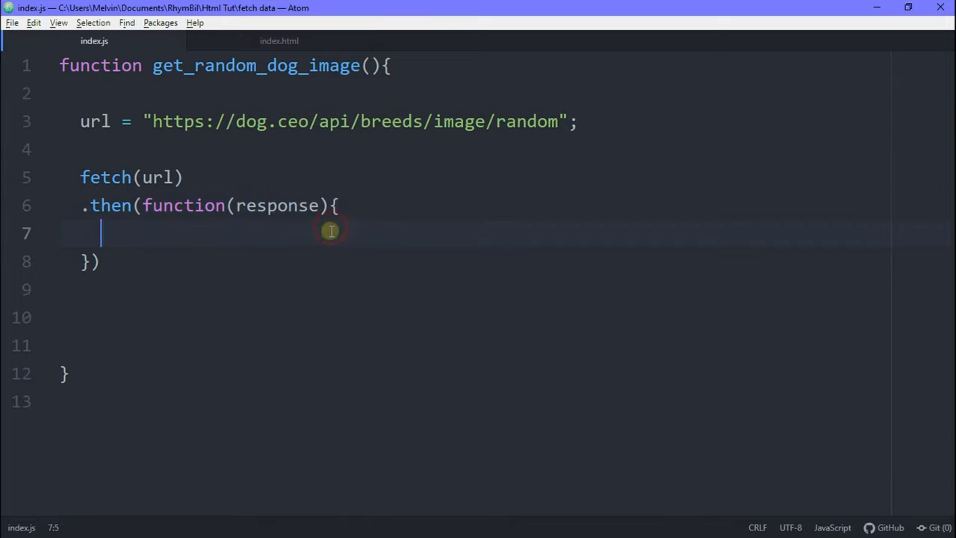
text(cons)
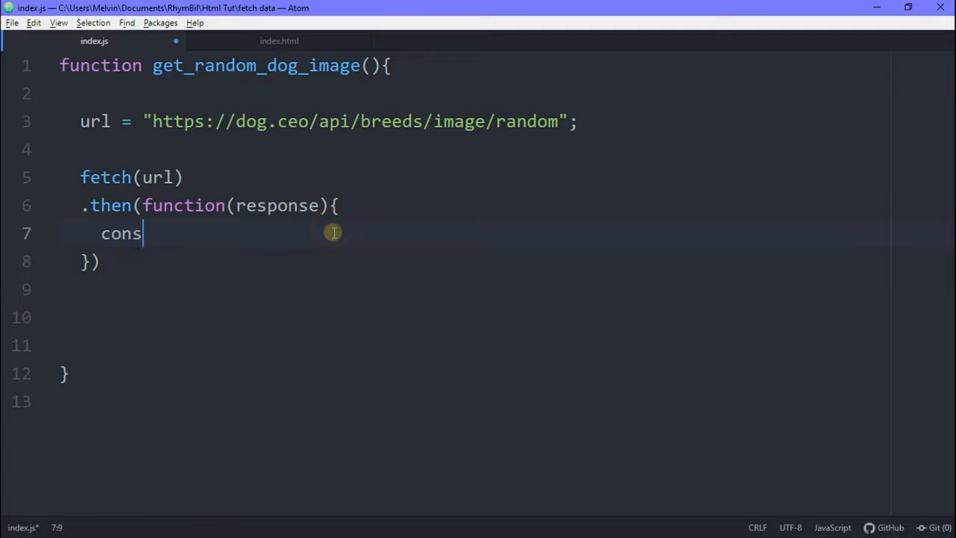
text(ole.log)
text((response))
key(ctrl+s)
key(alt+Tab)
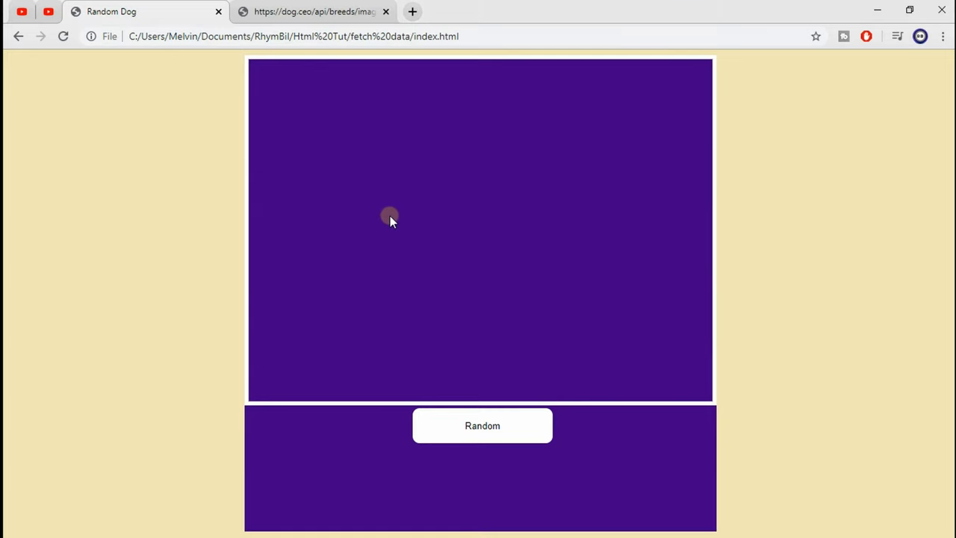
- Open the DevTools console and request a random dog to see the logged Response
key(ctrl+shift+j)
click(301, 438)
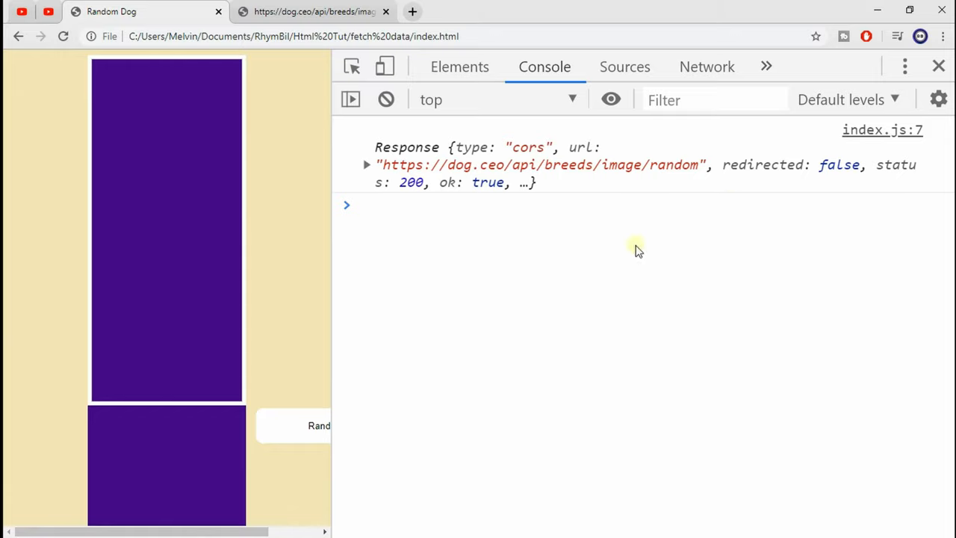
key(alt+Tab)
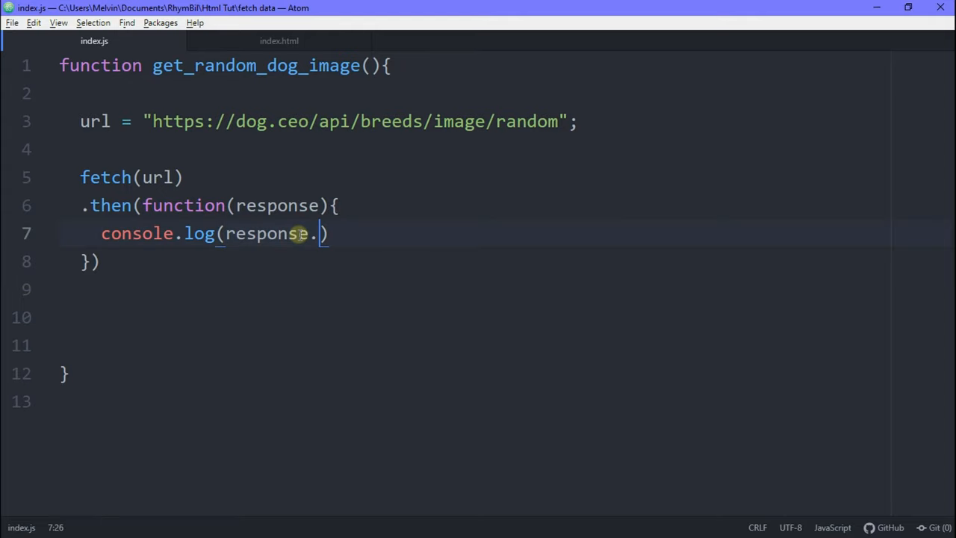
text(json)
- Replace console.log(response) with return response.json() in the first then callback
drag(102, 233, 216, 234)
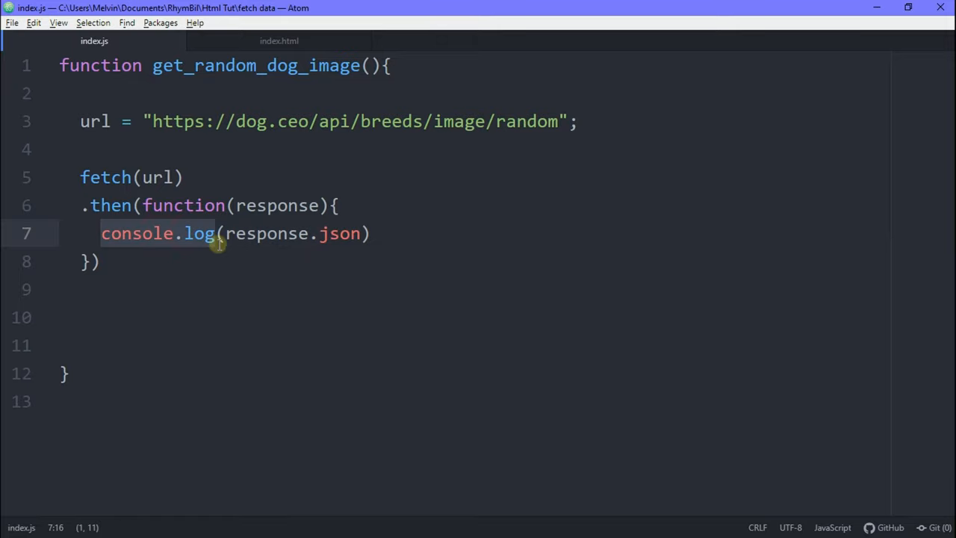
key(BackSpace)
text(return)
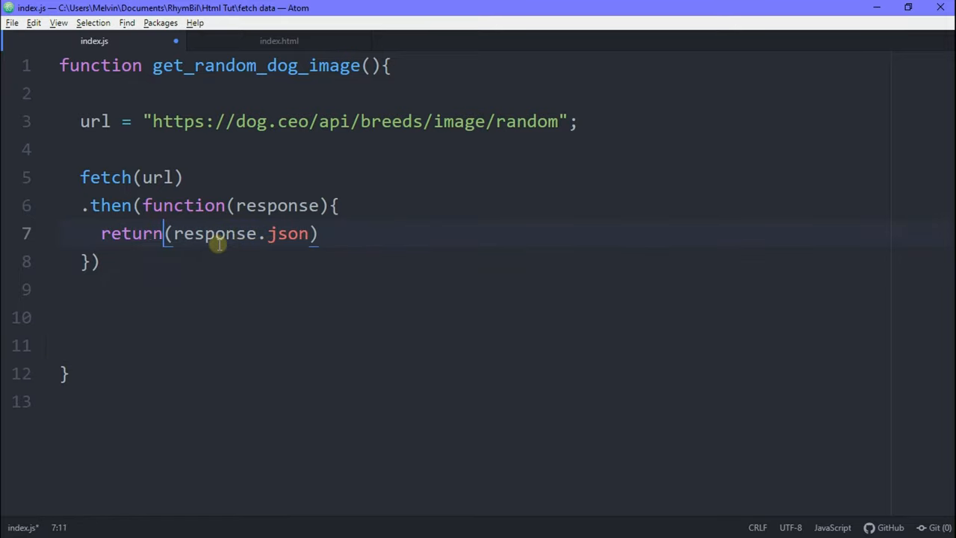
key(Delete)
key(Right)
key(Down)
key(Home)
text(();)
- Chain a second .then(function(data){ console.log(data) }) and switch to Chrome
click(296, 285)
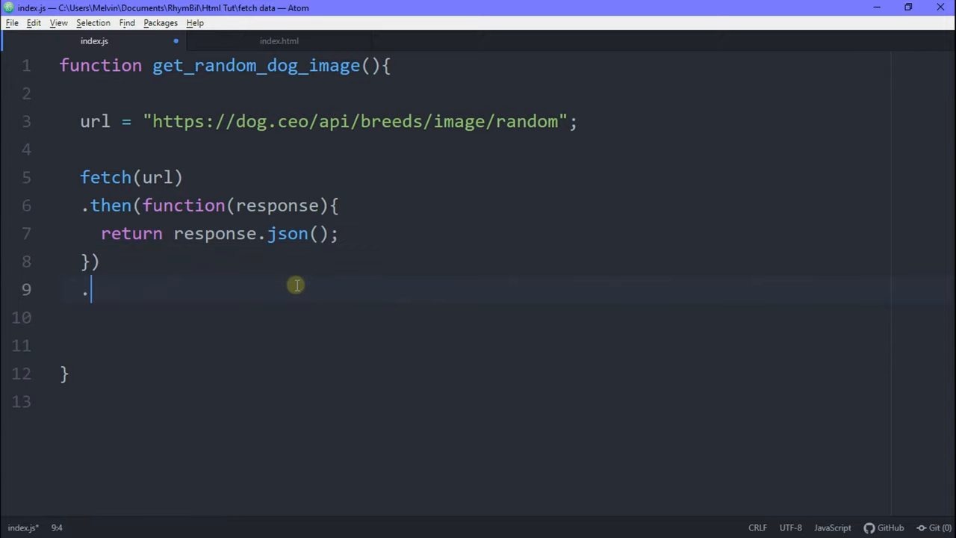
text(then(f)
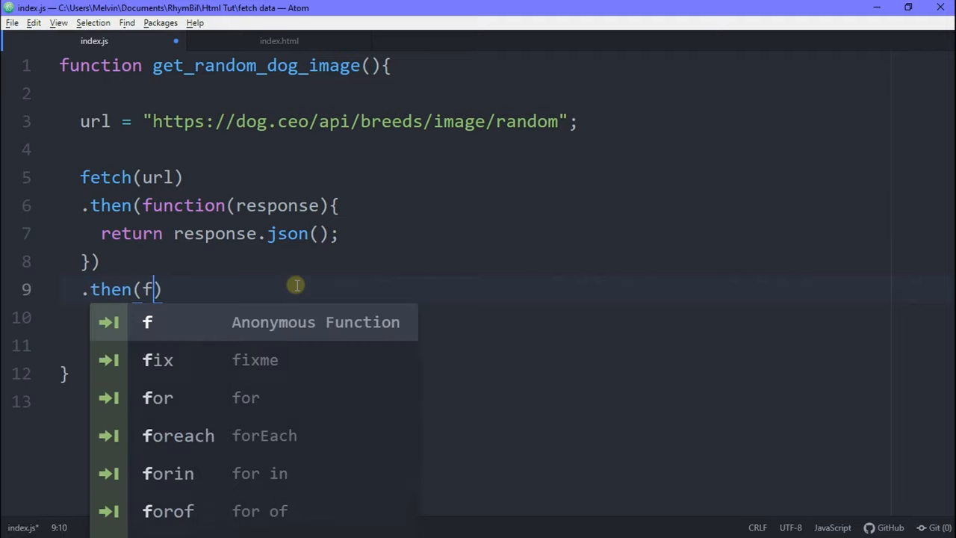
text(unction(data)
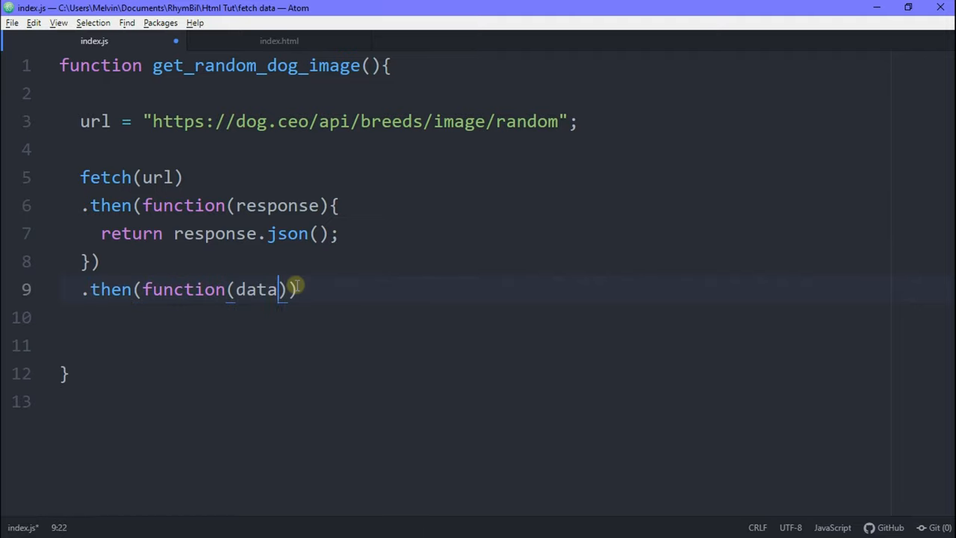
text(){)
key(Return)
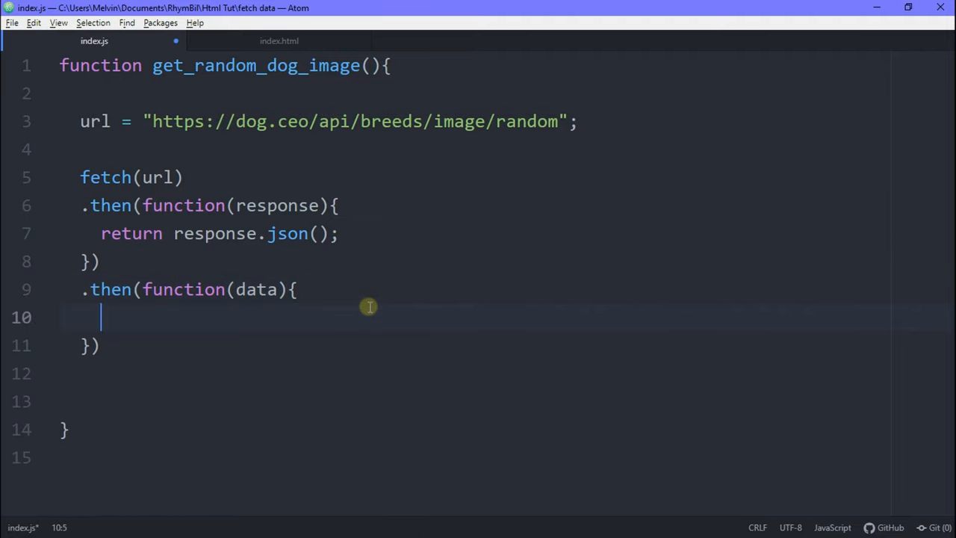
text(console.log)
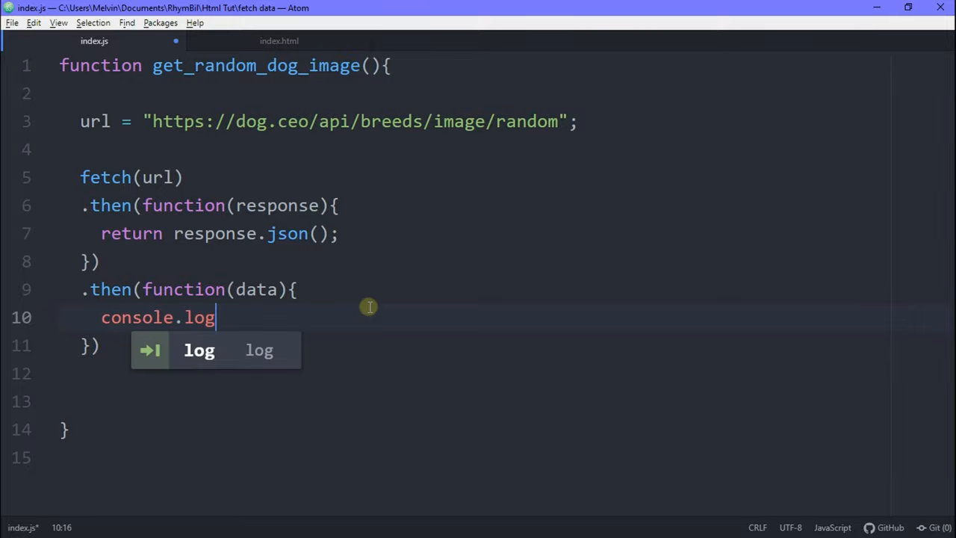
text((data)
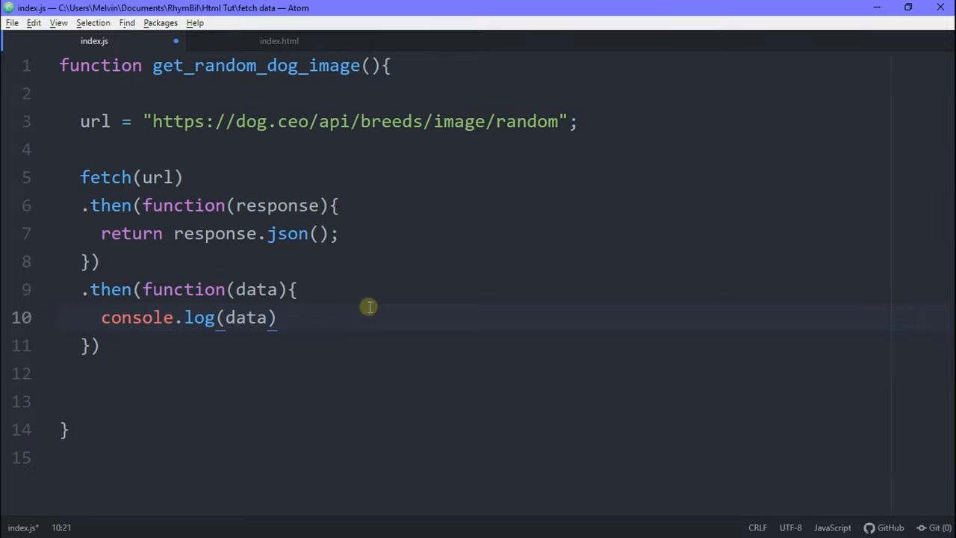
key(alt+Tab)
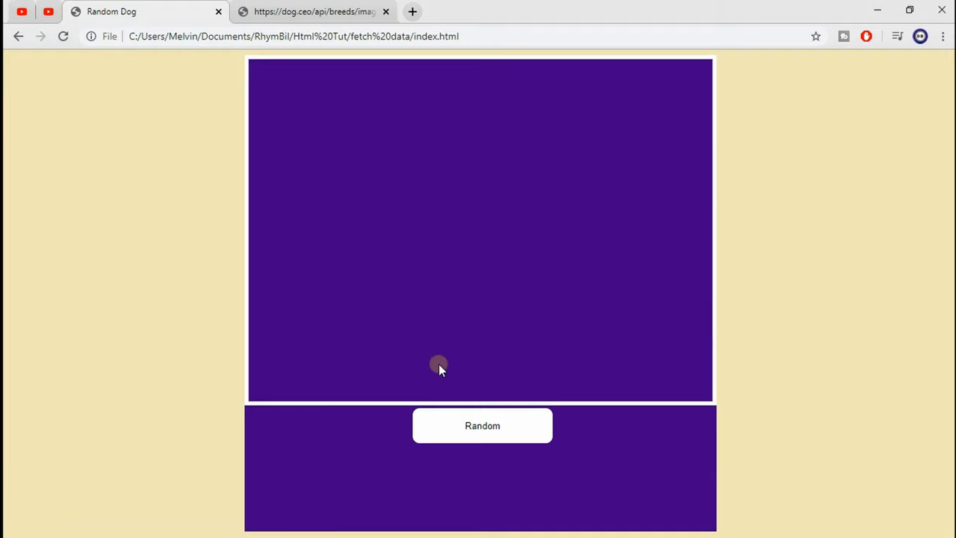
- Fetch a random dog and expand the logged object showing the dalmatian image message
key(F12)
click(280, 431)
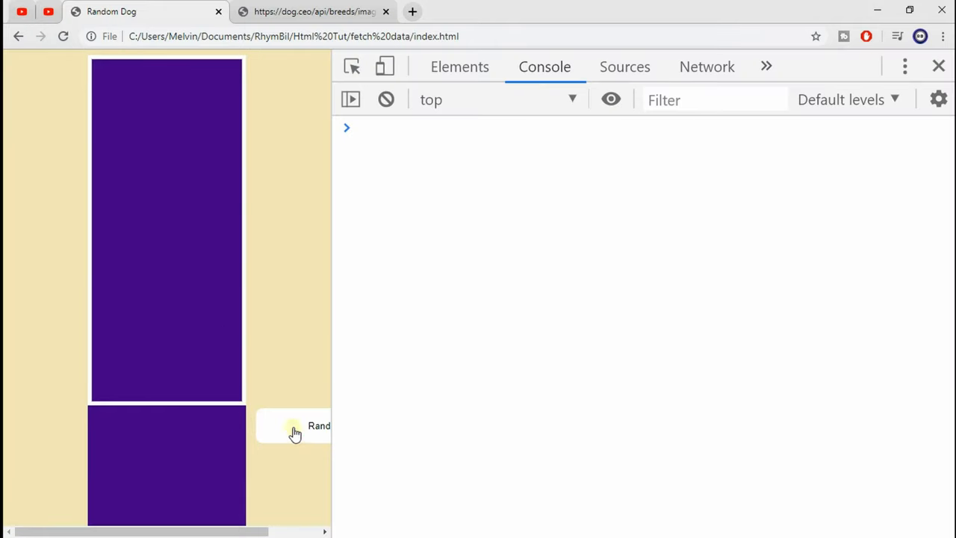
click(529, 180)
click(367, 156)
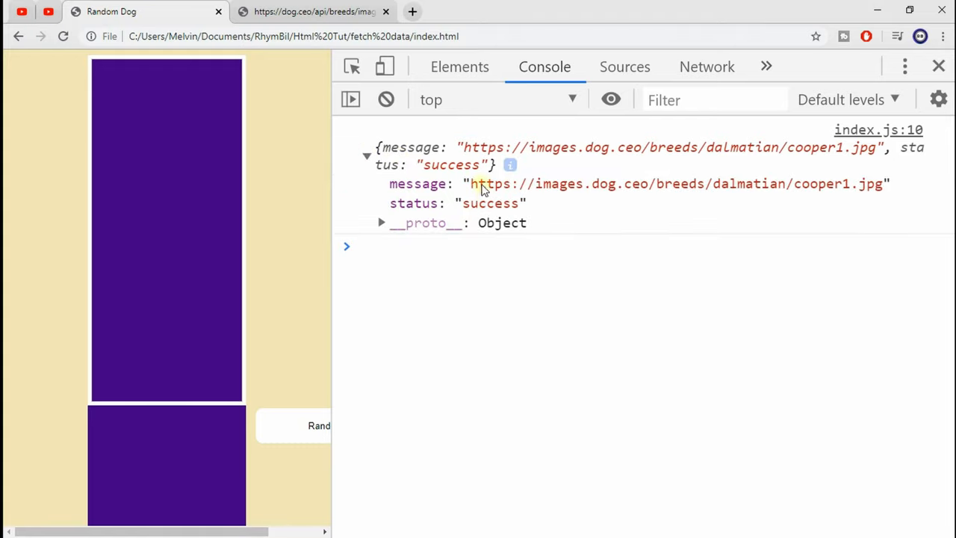
double_click(418, 183)
- View the raw JSON response on the dog.ceo API tab
click(314, 11)
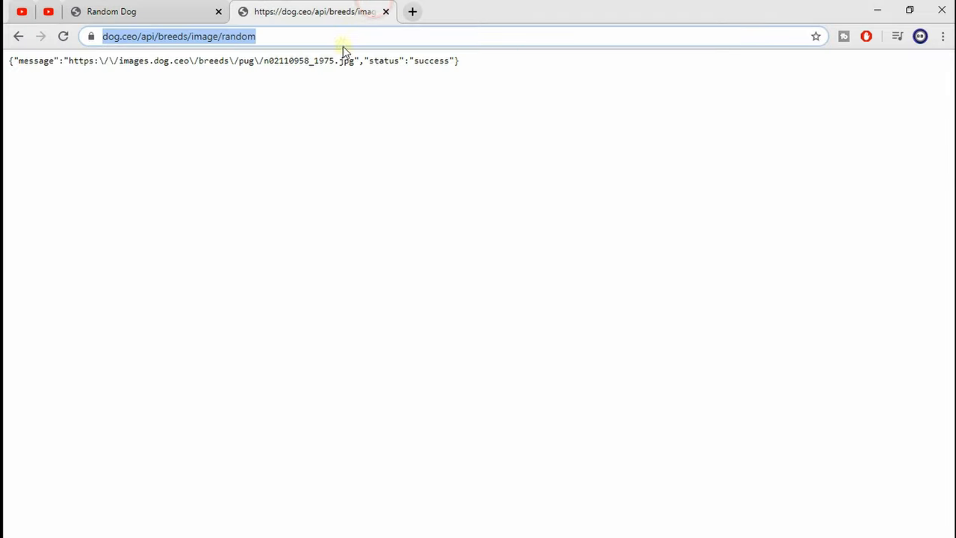
drag(471, 61, 290, 67)
click(290, 71)
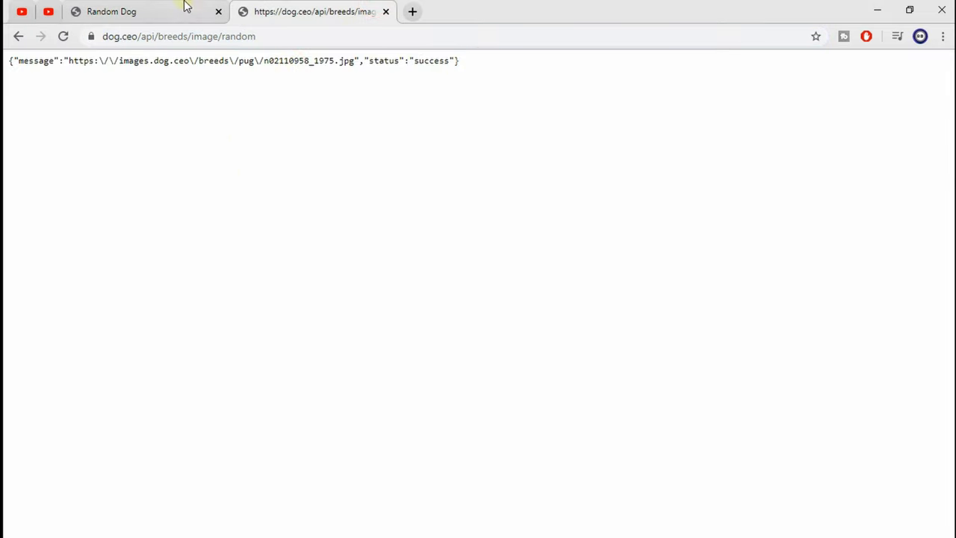
- Return to Atom and start a .catch after the second then block
click(150, 11)
key(alt+Tab)
click(369, 340)
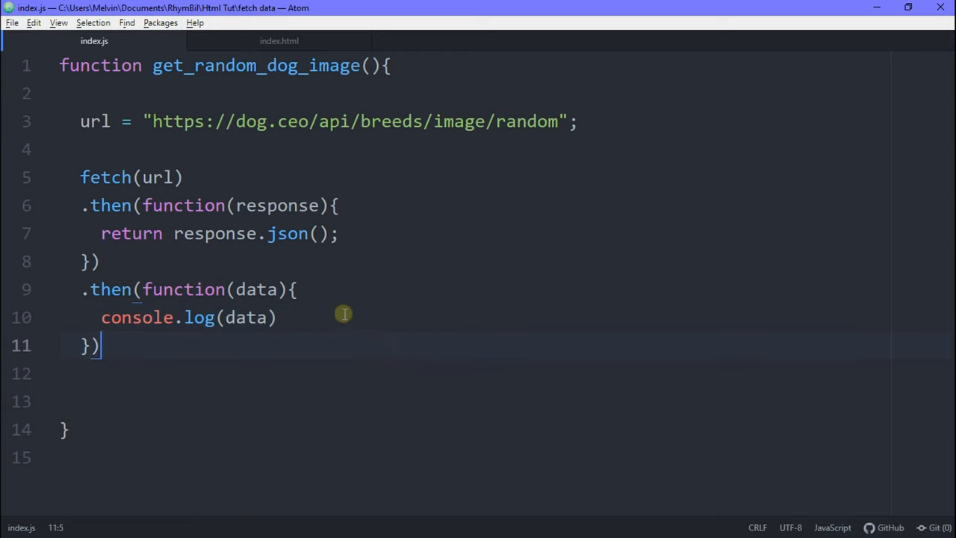
key(Return)
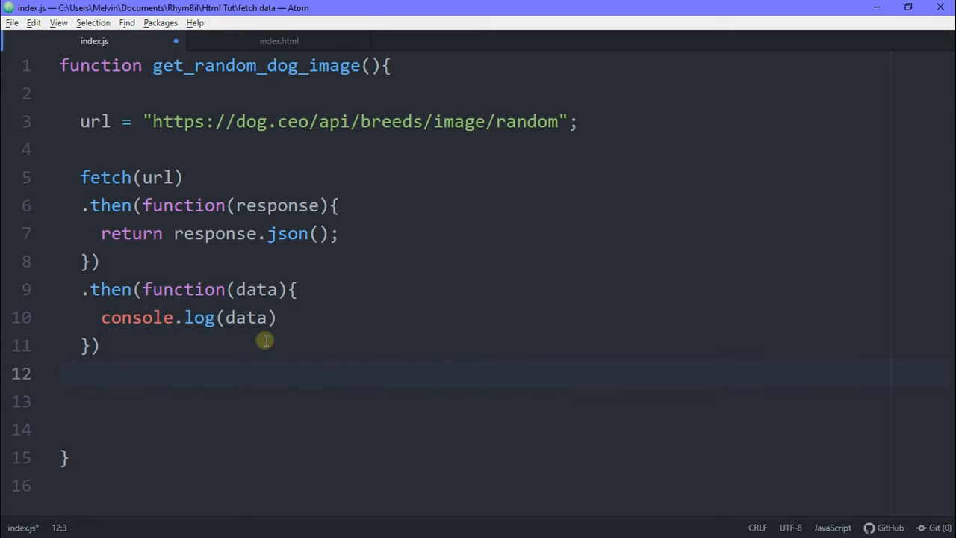
text(.catch)
scroll(265, 341, down, 3)
click(181, 272)
click(202, 295)
scroll(321, 348, up, 1)
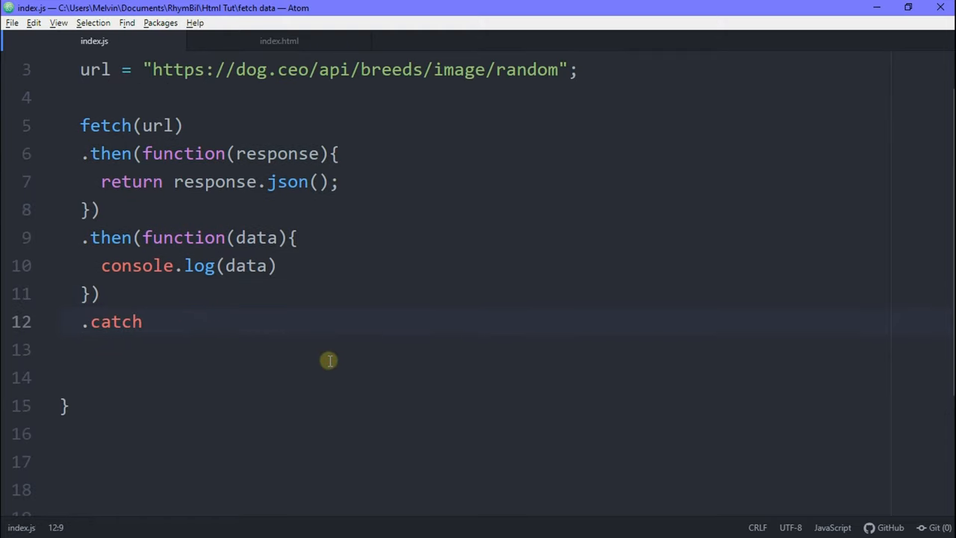
text((funct)
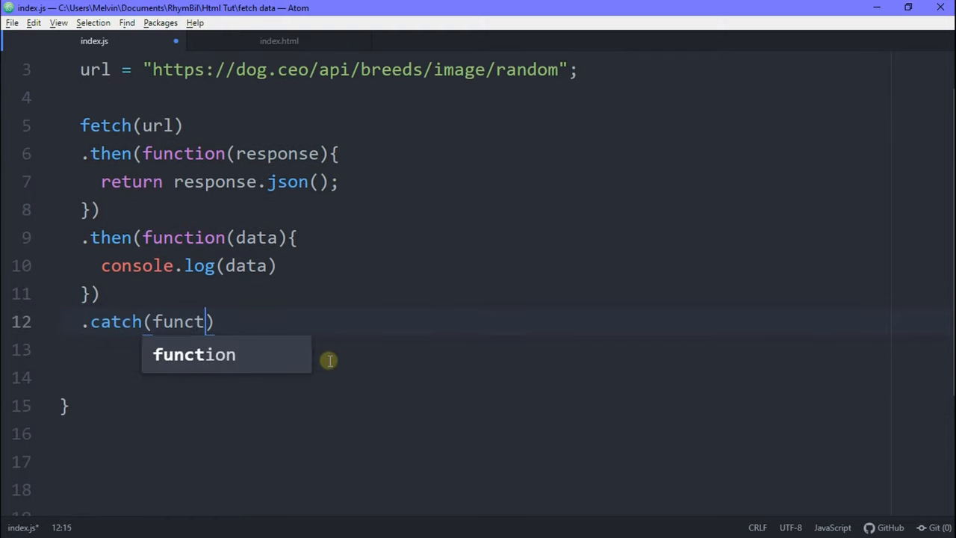
text(ion)
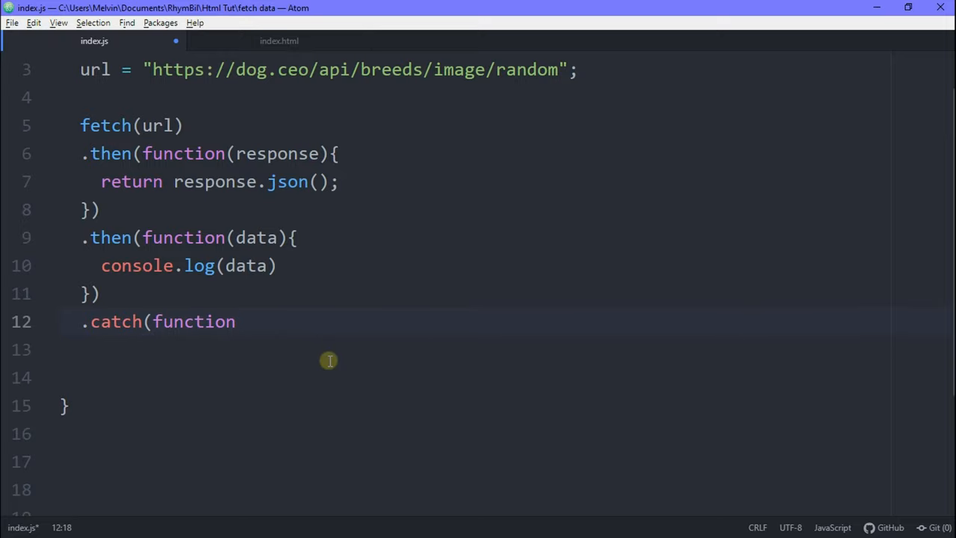
text((error))
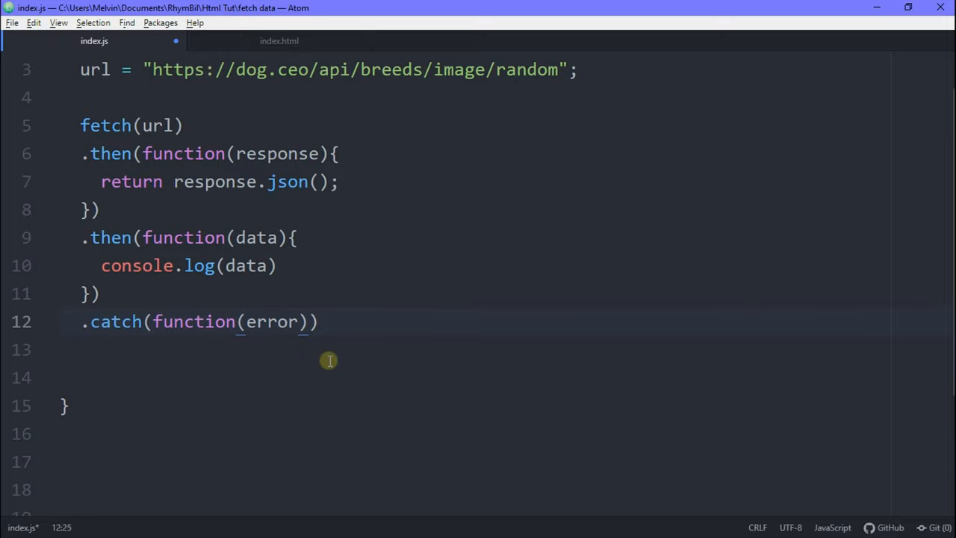
text({)
- Fill the catch callback with console.log("Error: " + error)
key(Return)
key(Down)
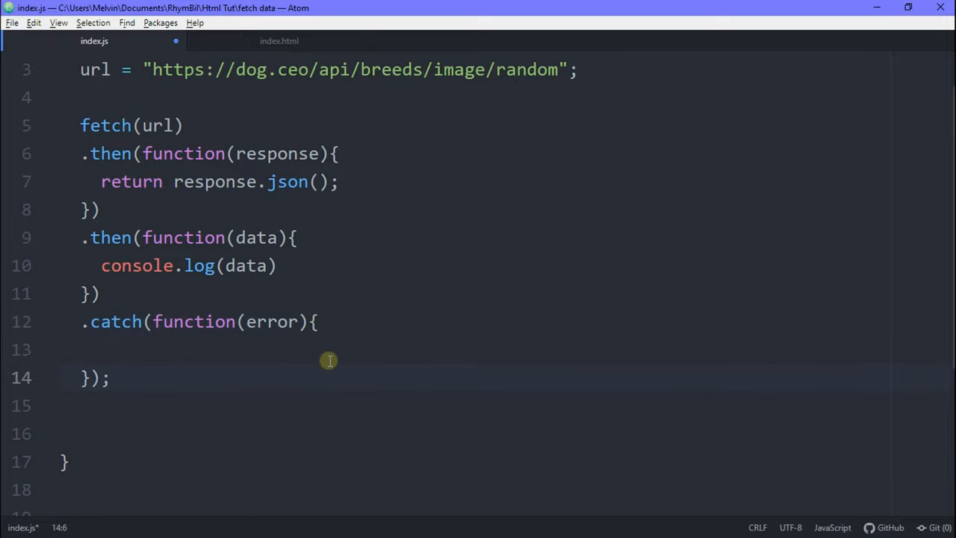
click(330, 351)
key(Tab)
text(c)
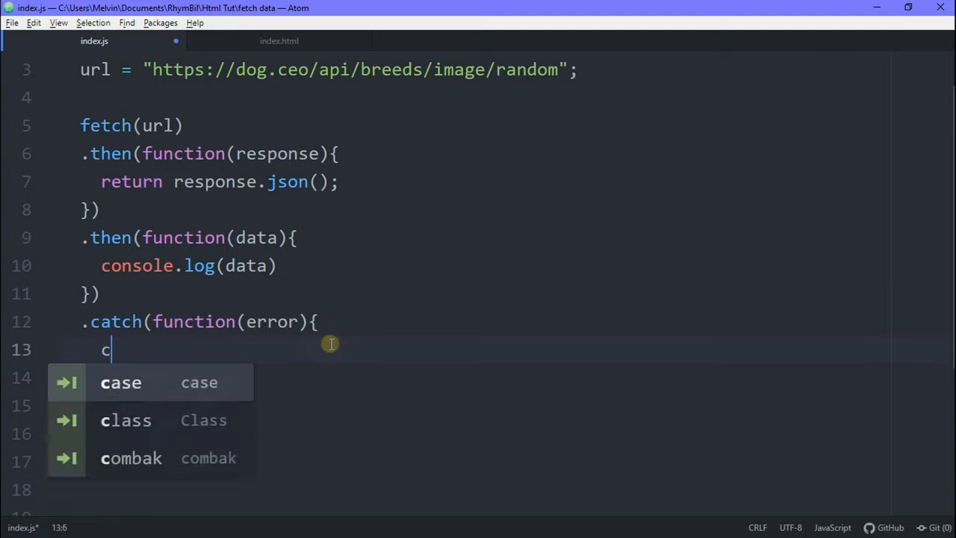
text(onsole.log)
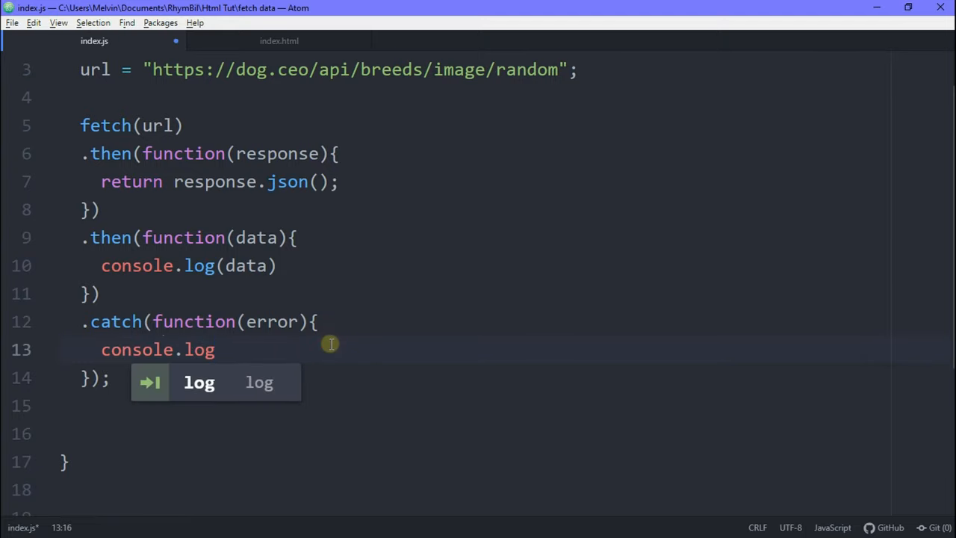
text(("Error: " + error)
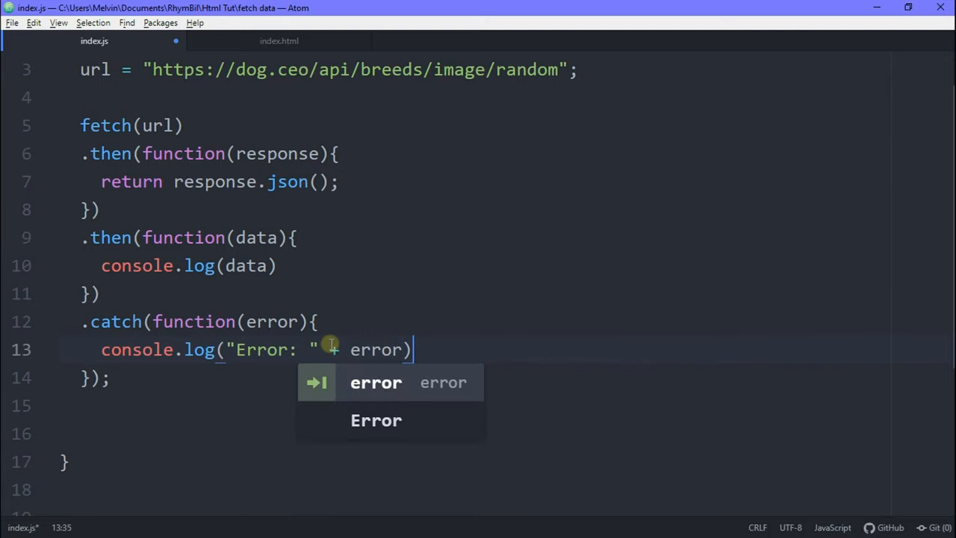
key(Escape)
text(;)
text(displa)
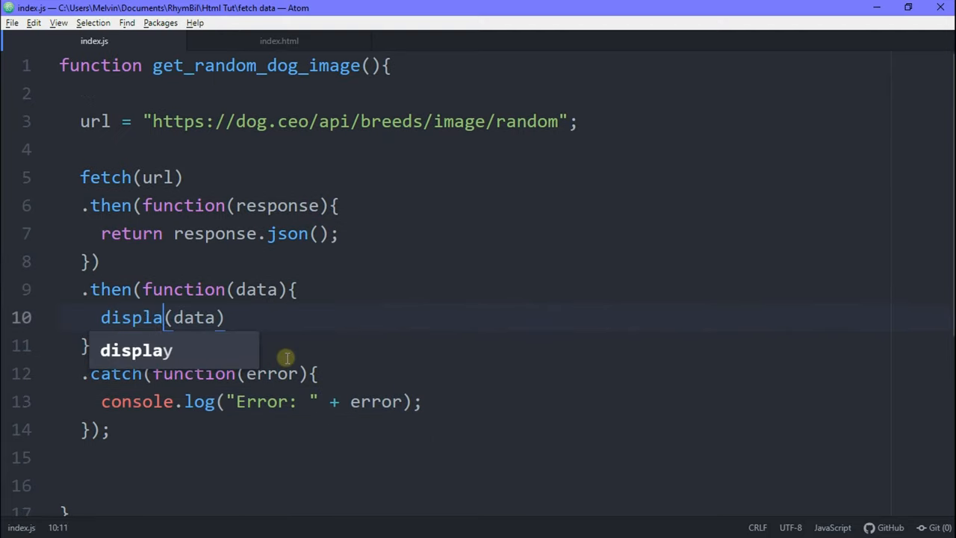
- Make the data callback call display_image(data.message), checking the message field in Chrome
key(Tab)
text(_i)
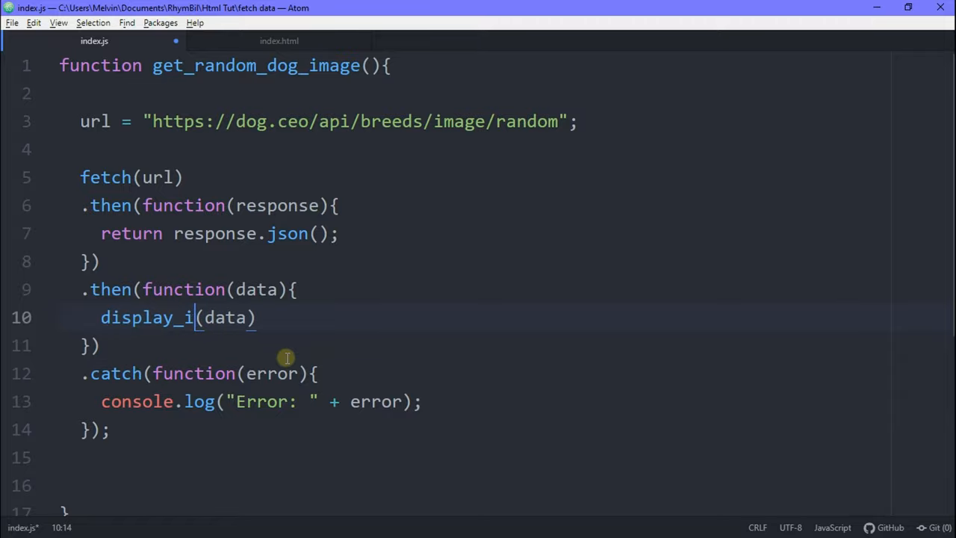
text(mage)
click(287, 317)
text(.me)
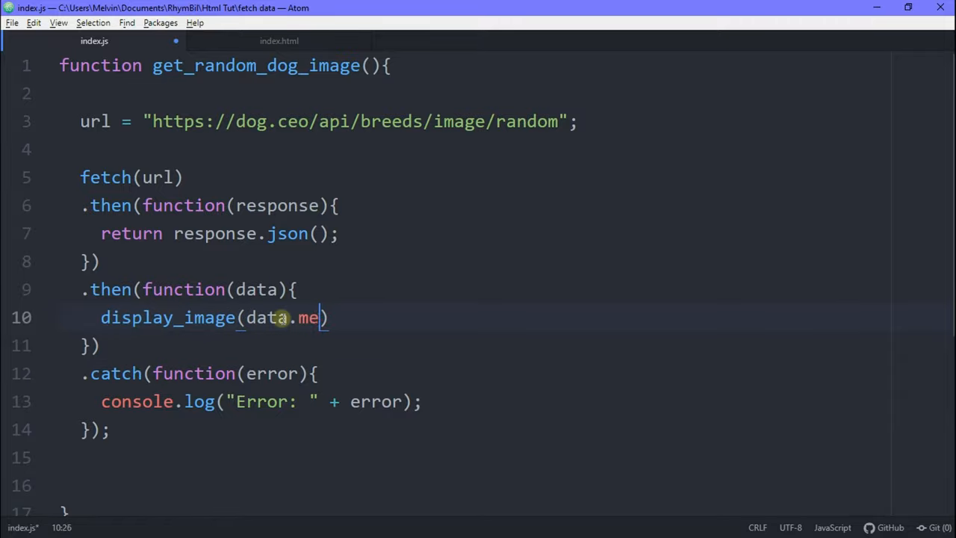
text(ssage)
key(alt+Tab)
click(348, 12)
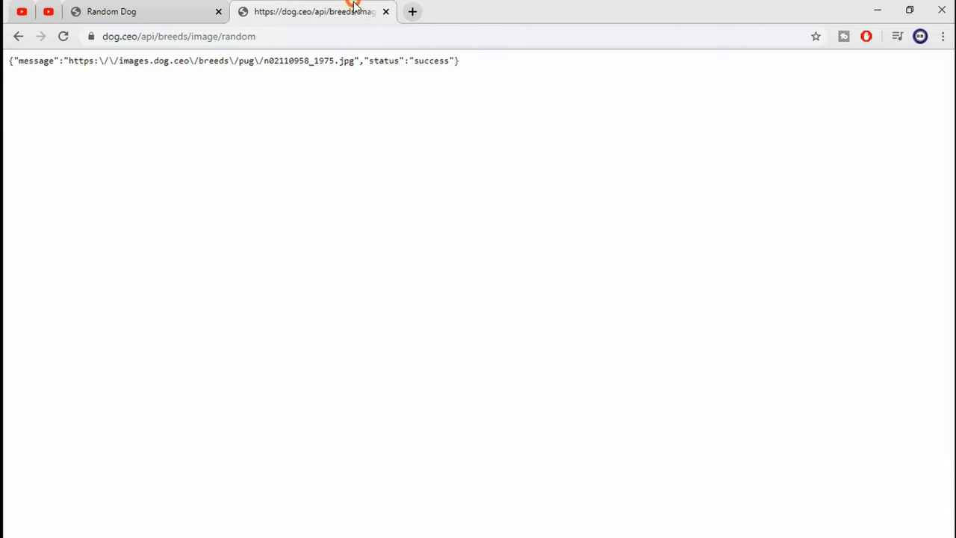
scroll(325, 171, up, 5)
drag(82, 83, 363, 93)
click(449, 94)
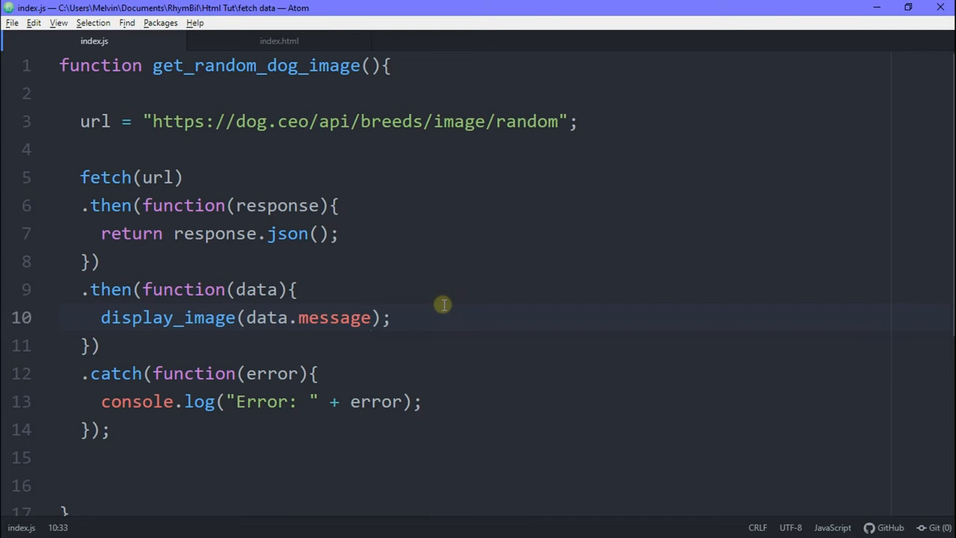
click(266, 292)
text(function )
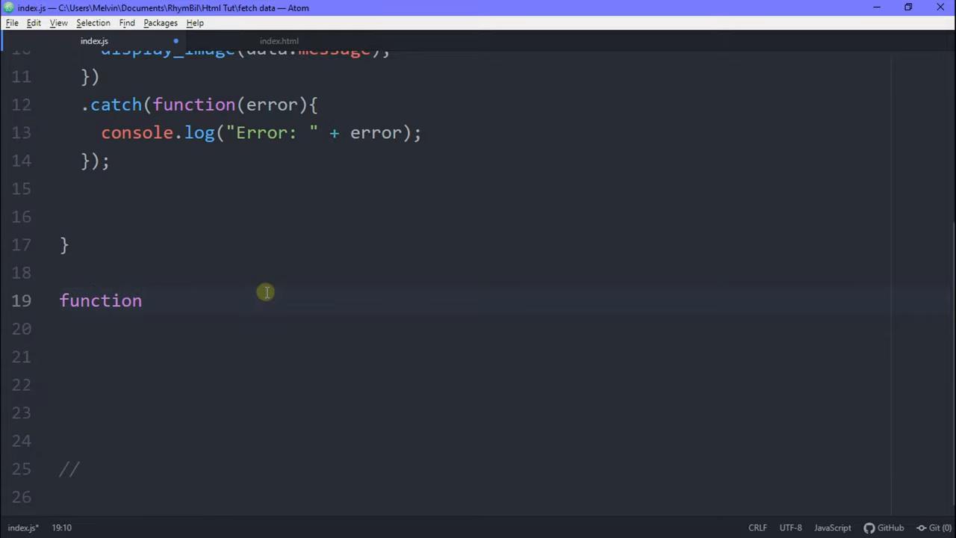
text(display_image(i)
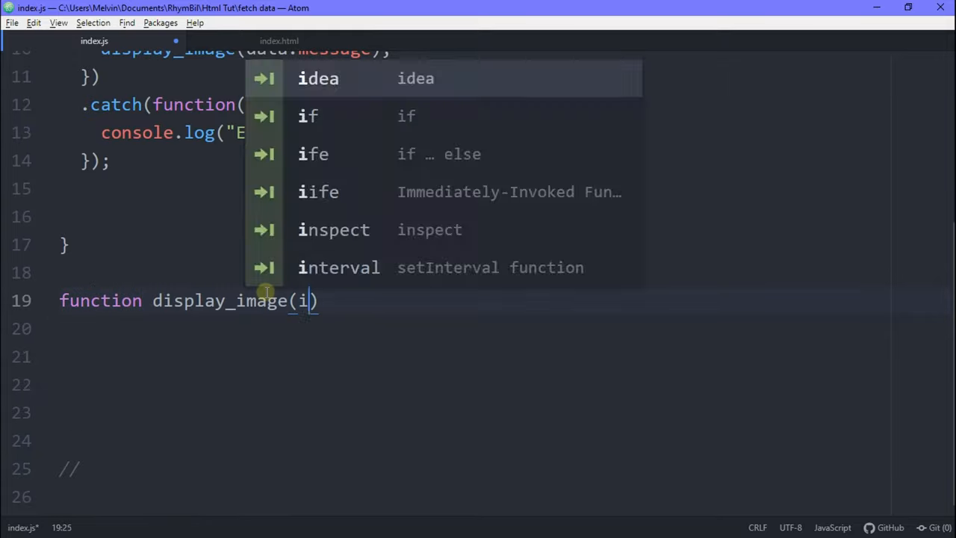
text(mage))
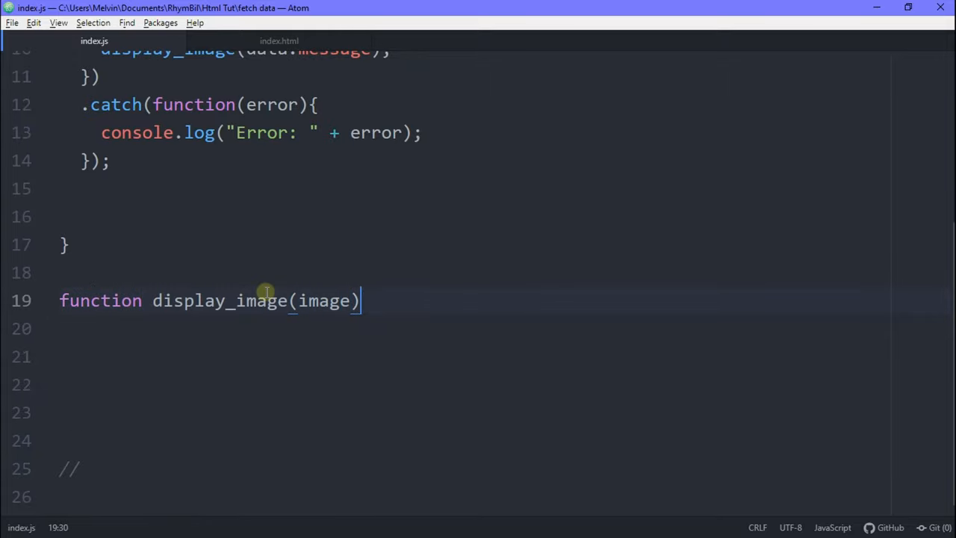
text({)
- Write display_image using document.getElementById("image") with the id copied from index.html
key(Return)
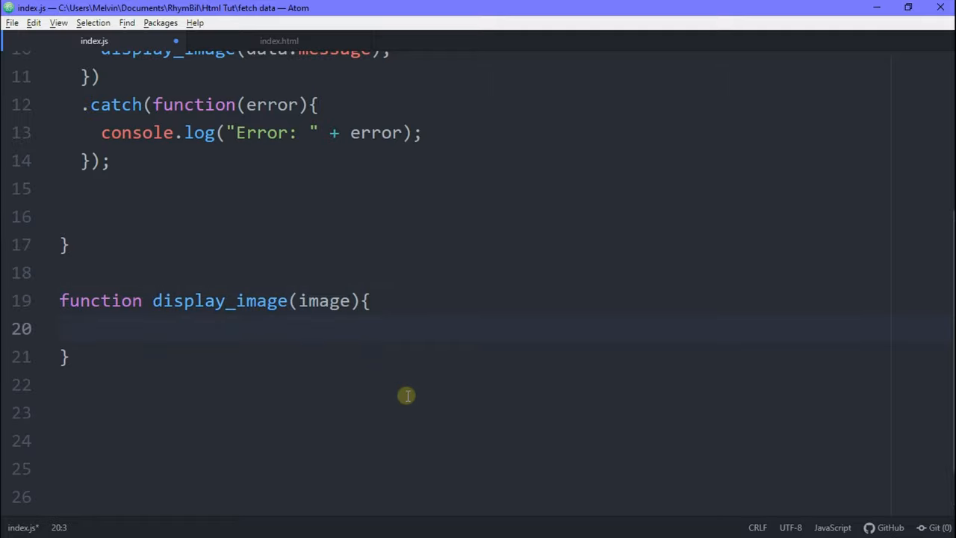
text(docume)
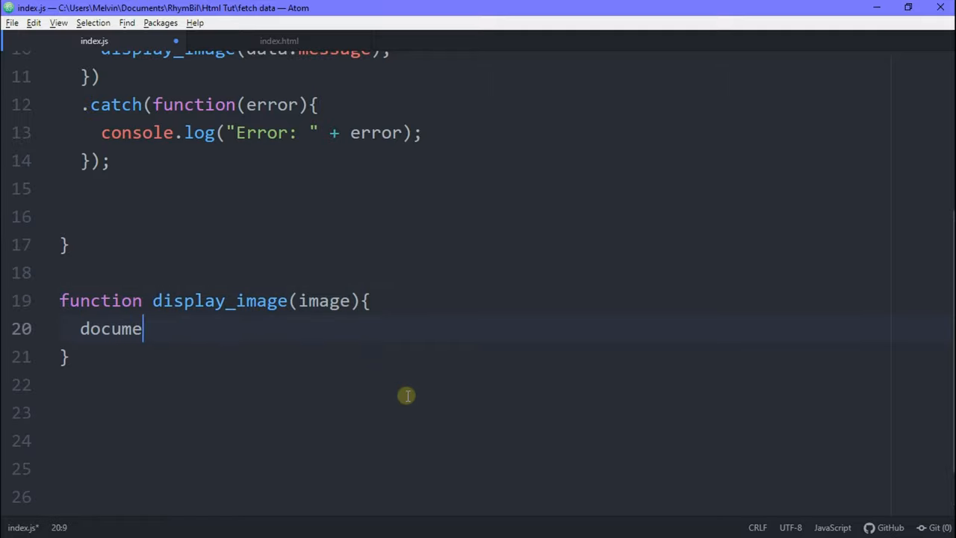
text(nt.getElementById)
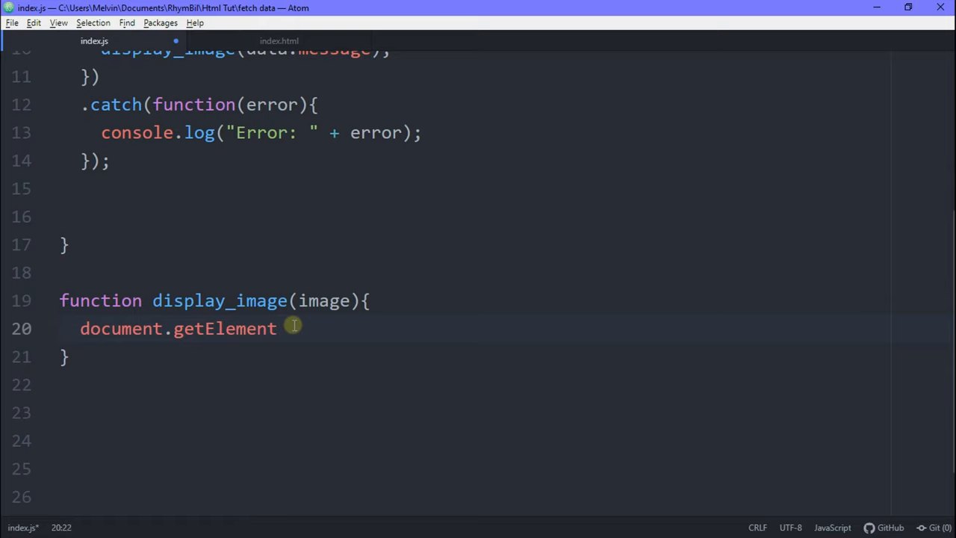
text((""))
click(278, 40)
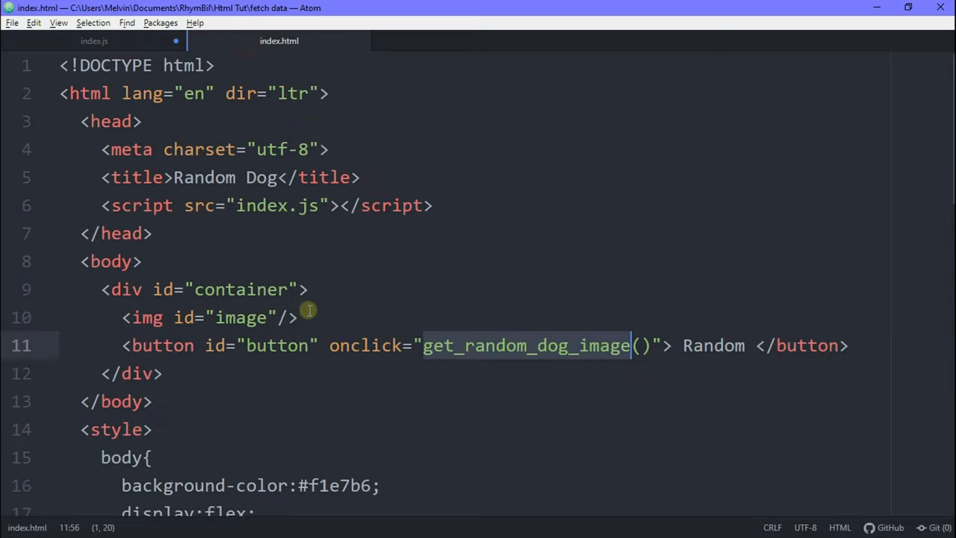
double_click(254, 317)
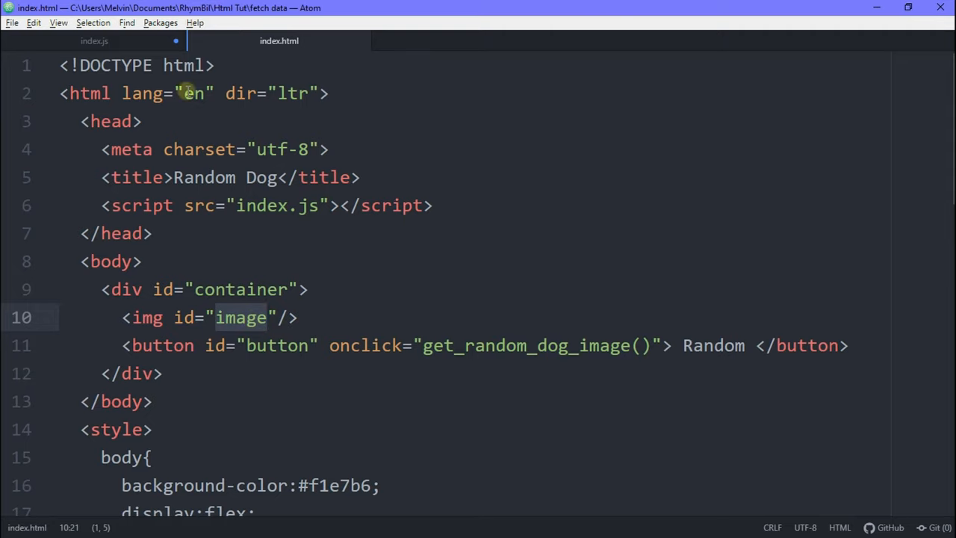
key(ctrl+c)
click(94, 40)
key(ctrl+v)
click(429, 325)
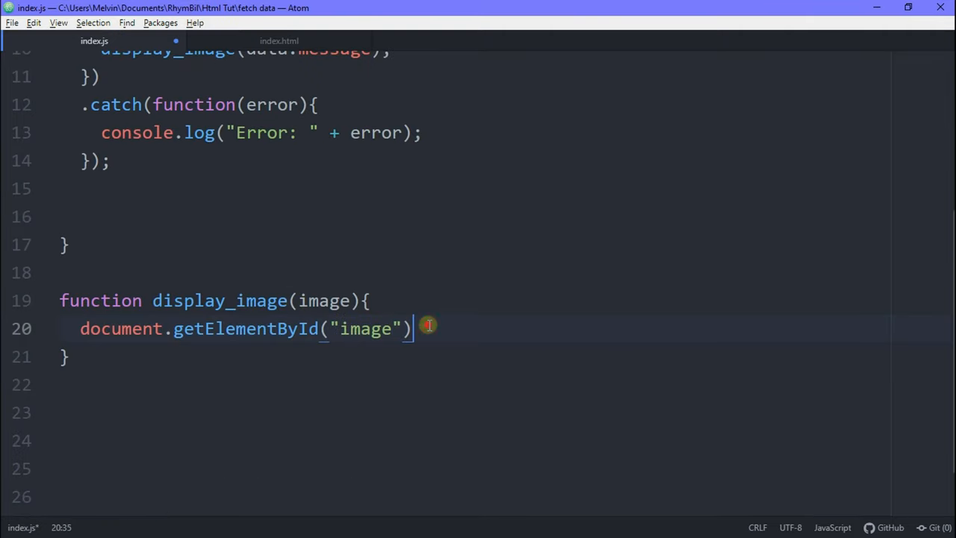
text(.src )
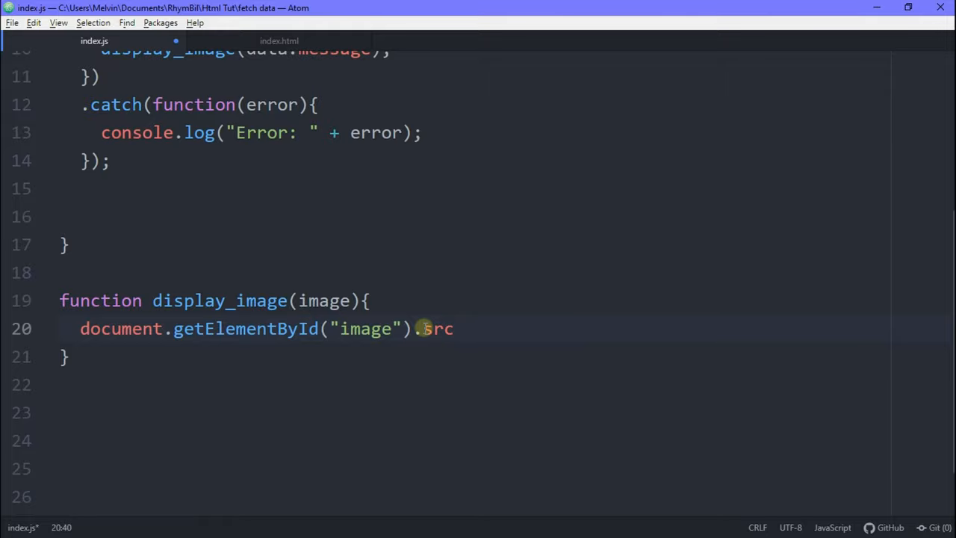
text(= image)
- Rename the parameter to image_url, assign it to the element's src, and save
click(350, 300)
text(_url)
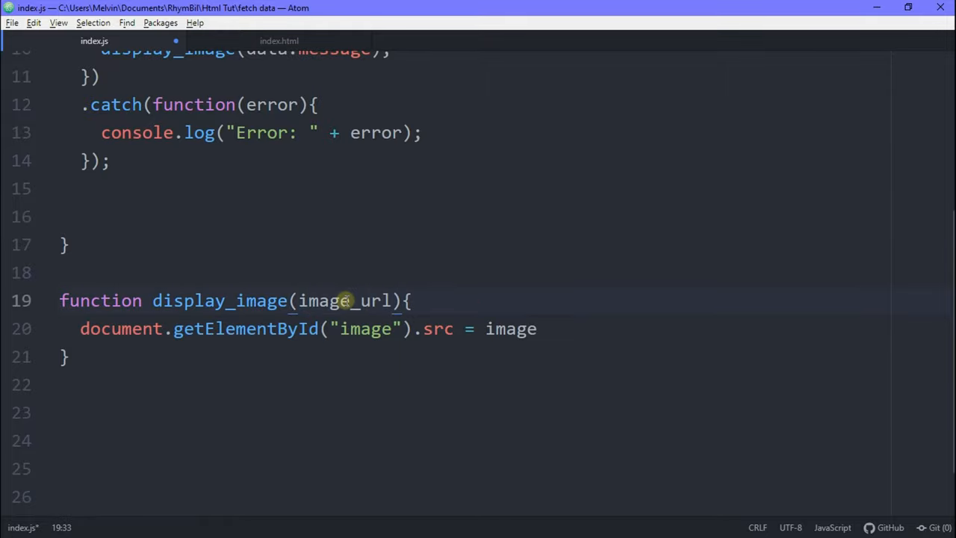
double_click(328, 300)
key(ctrl+c)
double_click(510, 328)
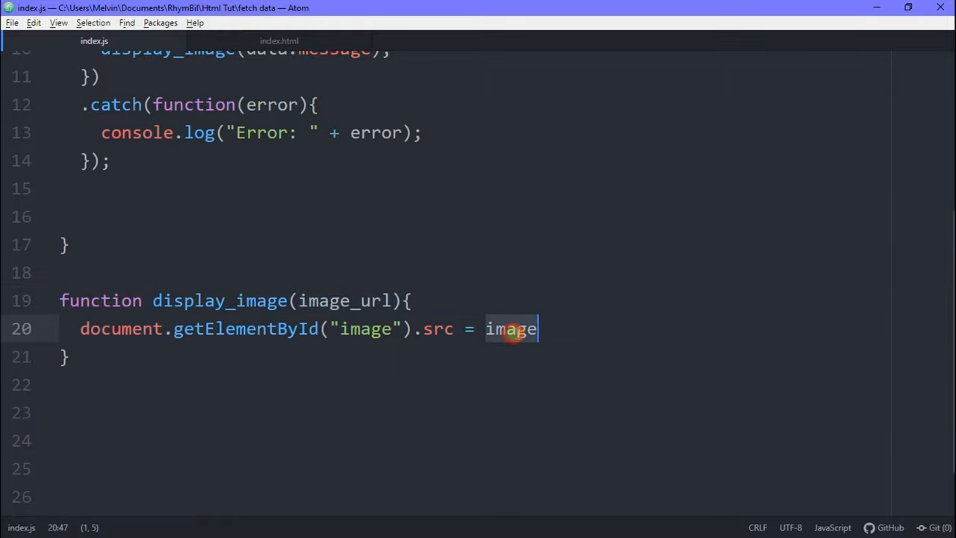
key(ctrl+v)
key(ctrl+s)
- Test the Random button in Chrome several times to load dog photos
key(alt+Tab)
click(483, 427)
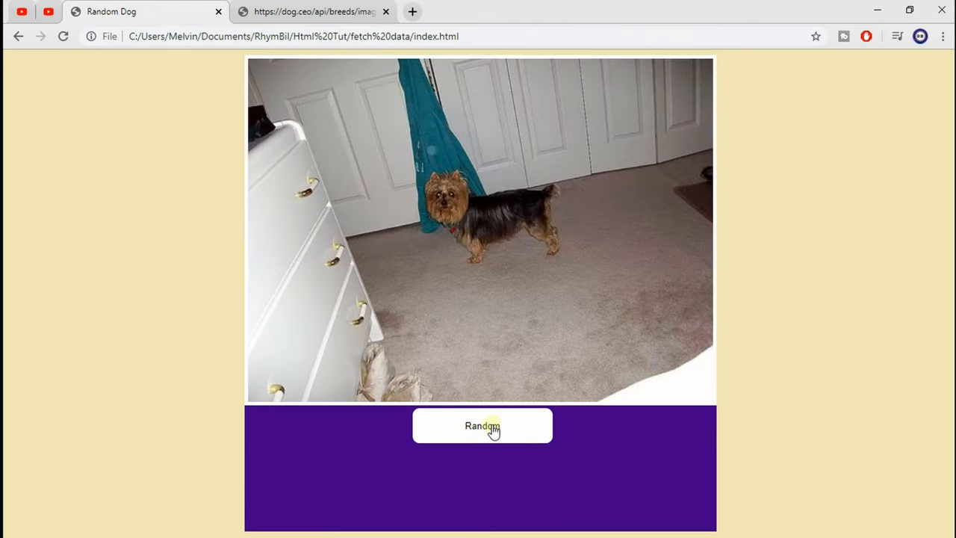
click(494, 430)
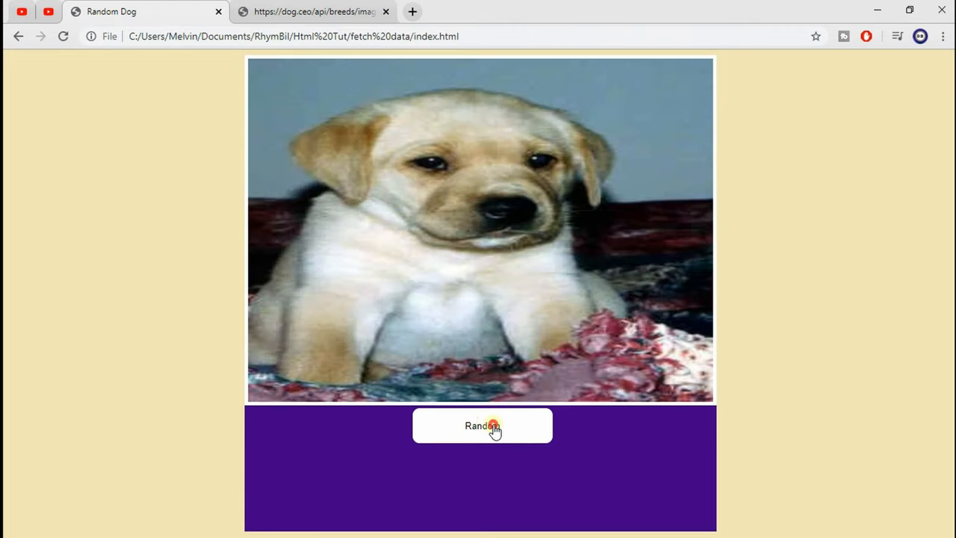
click(495, 430)
click(493, 431)
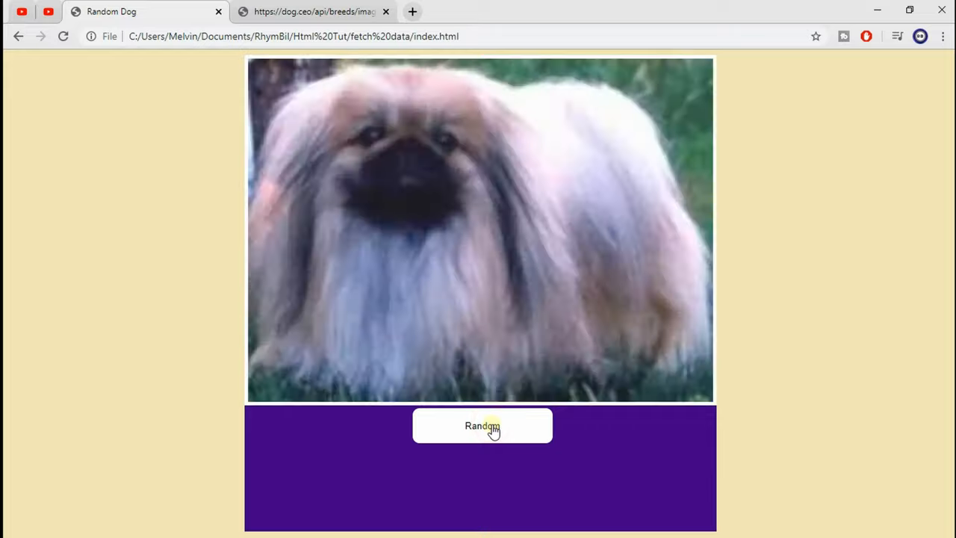
key(alt+Tab)
scroll(487, 425, up, 3)
scroll(486, 425, up, 3)
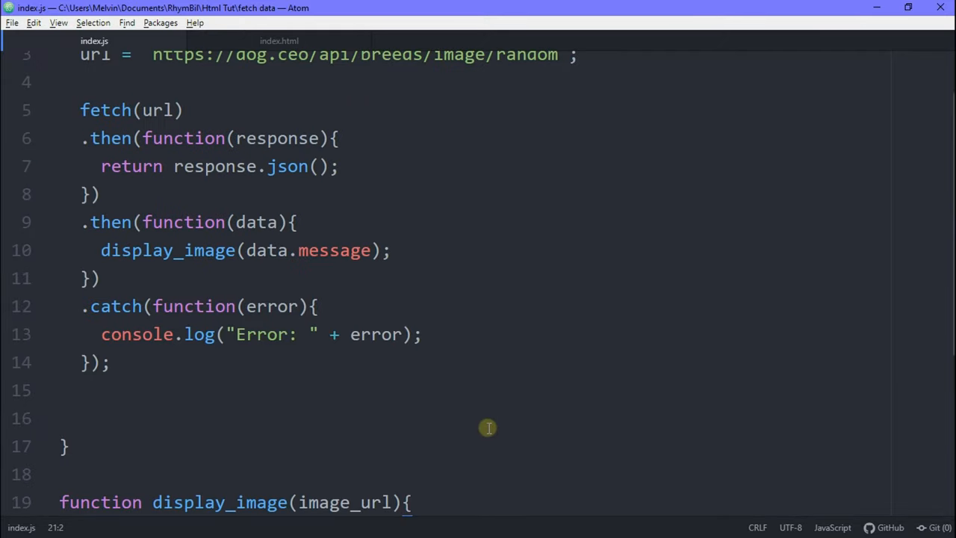
scroll(487, 426, up, 1)
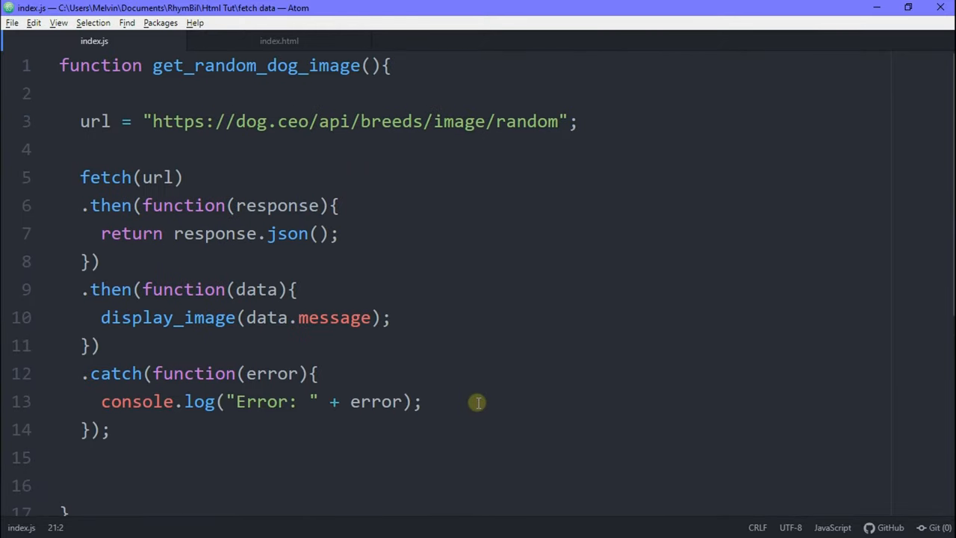
- Review index.html, then load several new random dog photos in Chrome
key(ctrl+Page_Down)
scroll(491, 153, down, 2)
scroll(597, 171, down, 2)
scroll(608, 182, down, 2)
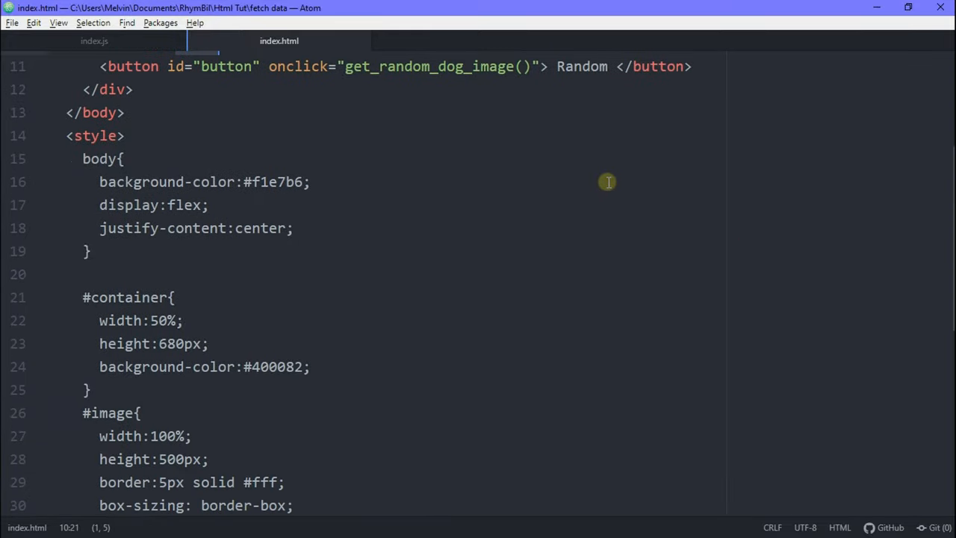
scroll(607, 183, down, 3)
scroll(607, 187, down, 3)
scroll(605, 198, down, 2)
scroll(604, 204, down, 1)
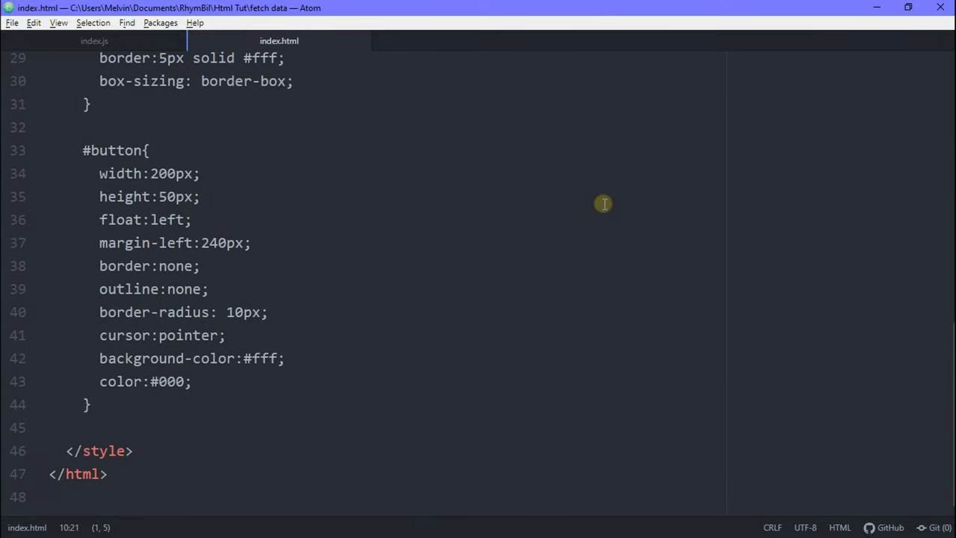
scroll(604, 204, up, 3)
scroll(602, 205, up, 2)
scroll(601, 207, up, 3)
scroll(600, 208, up, 1)
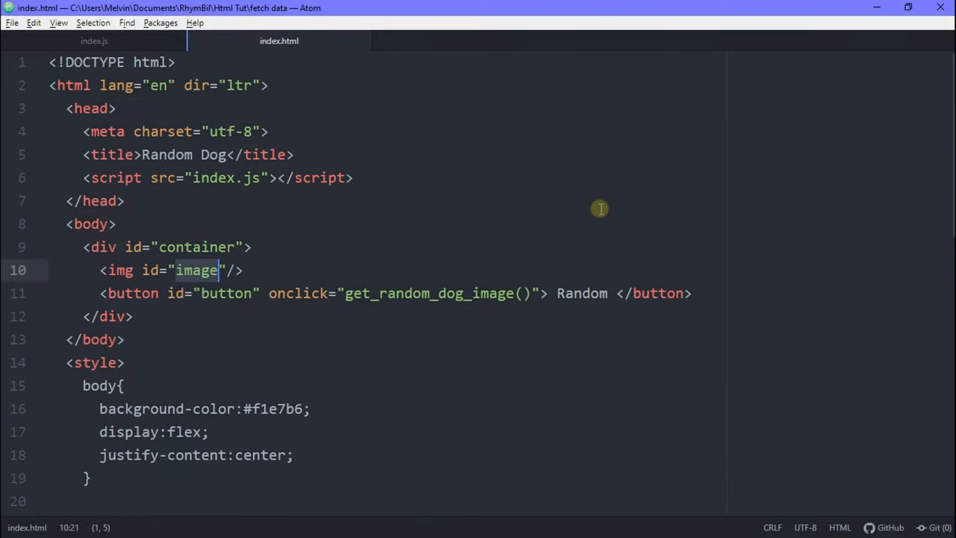
key(alt+Tab)
click(497, 432)
click(499, 437)
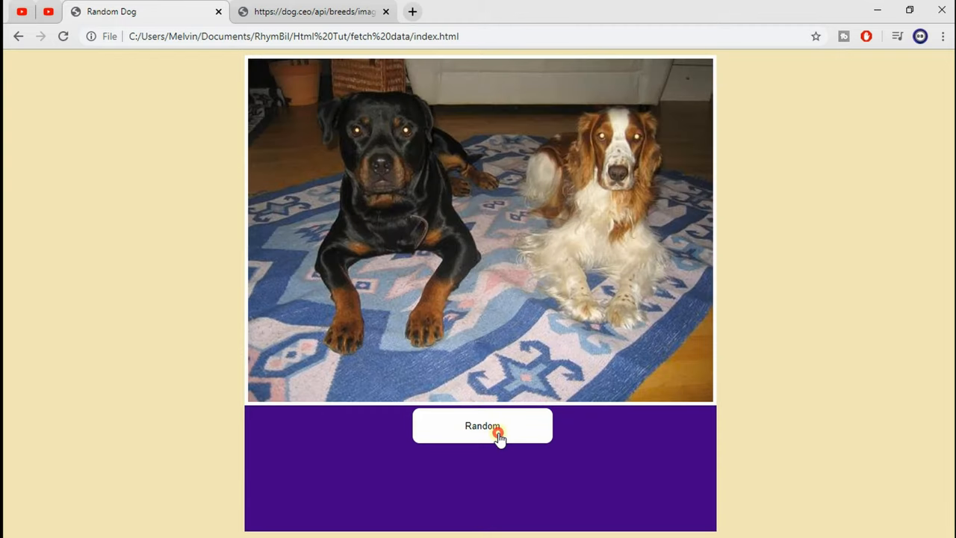
click(500, 438)
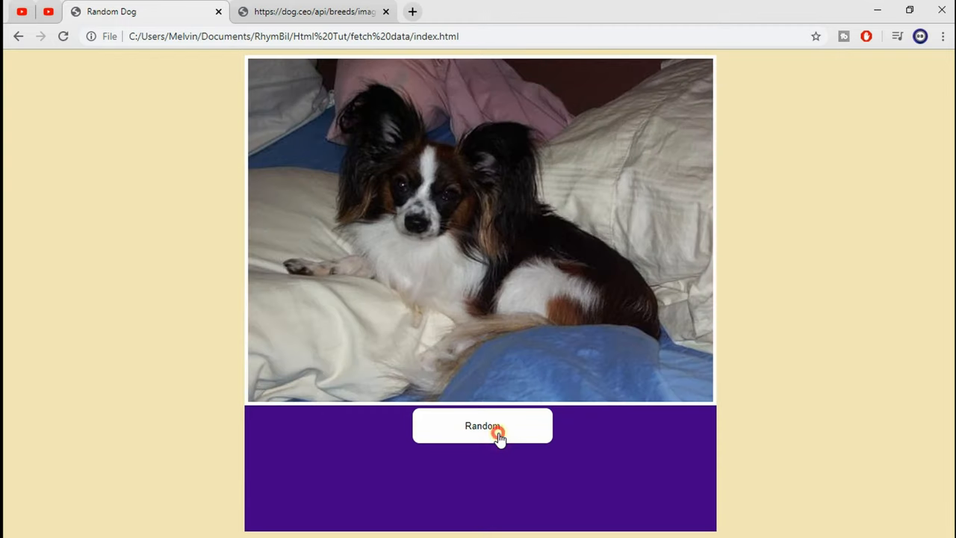